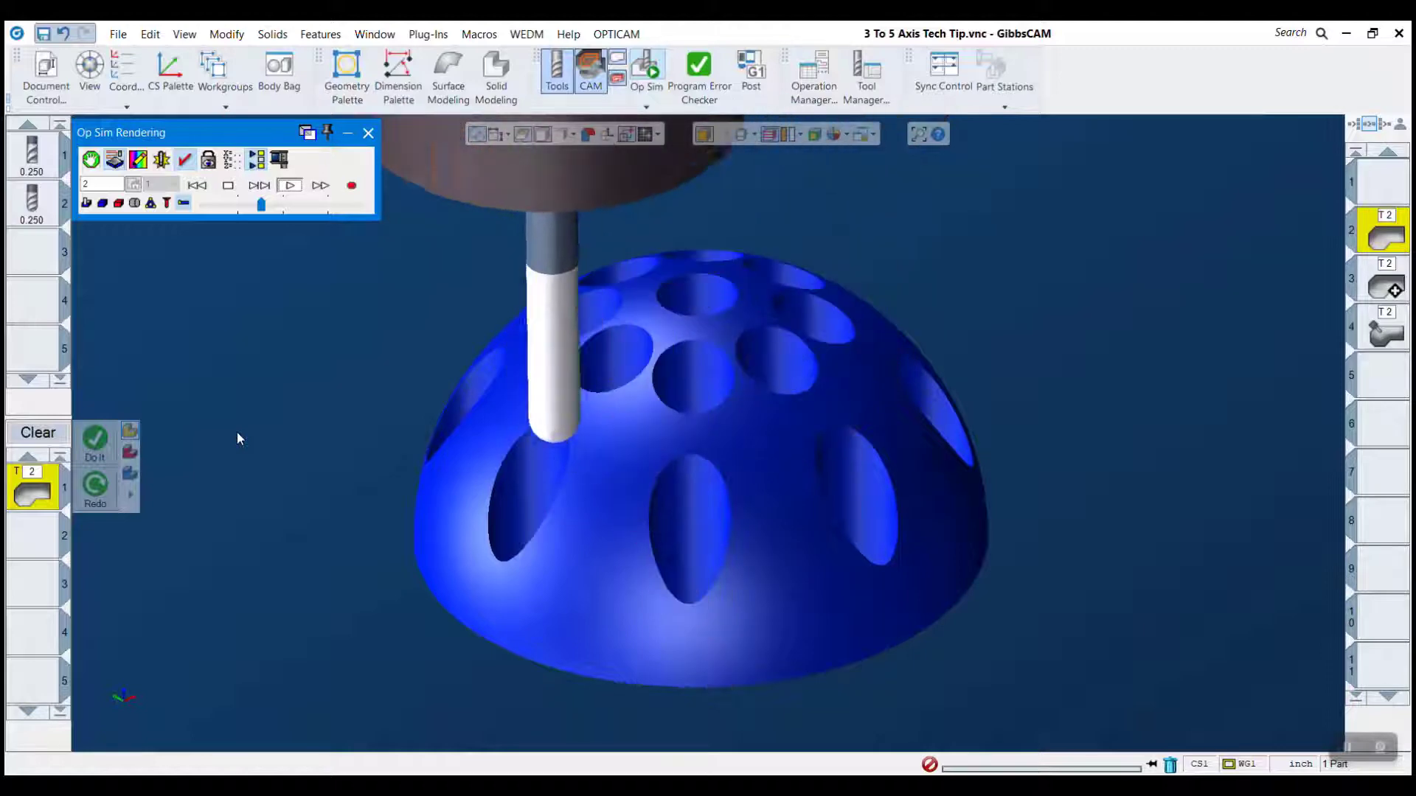
# Step: End the running simulation, select operation 4, and orbit the view to inspect its toolpath
pyautogui.click(368, 133)
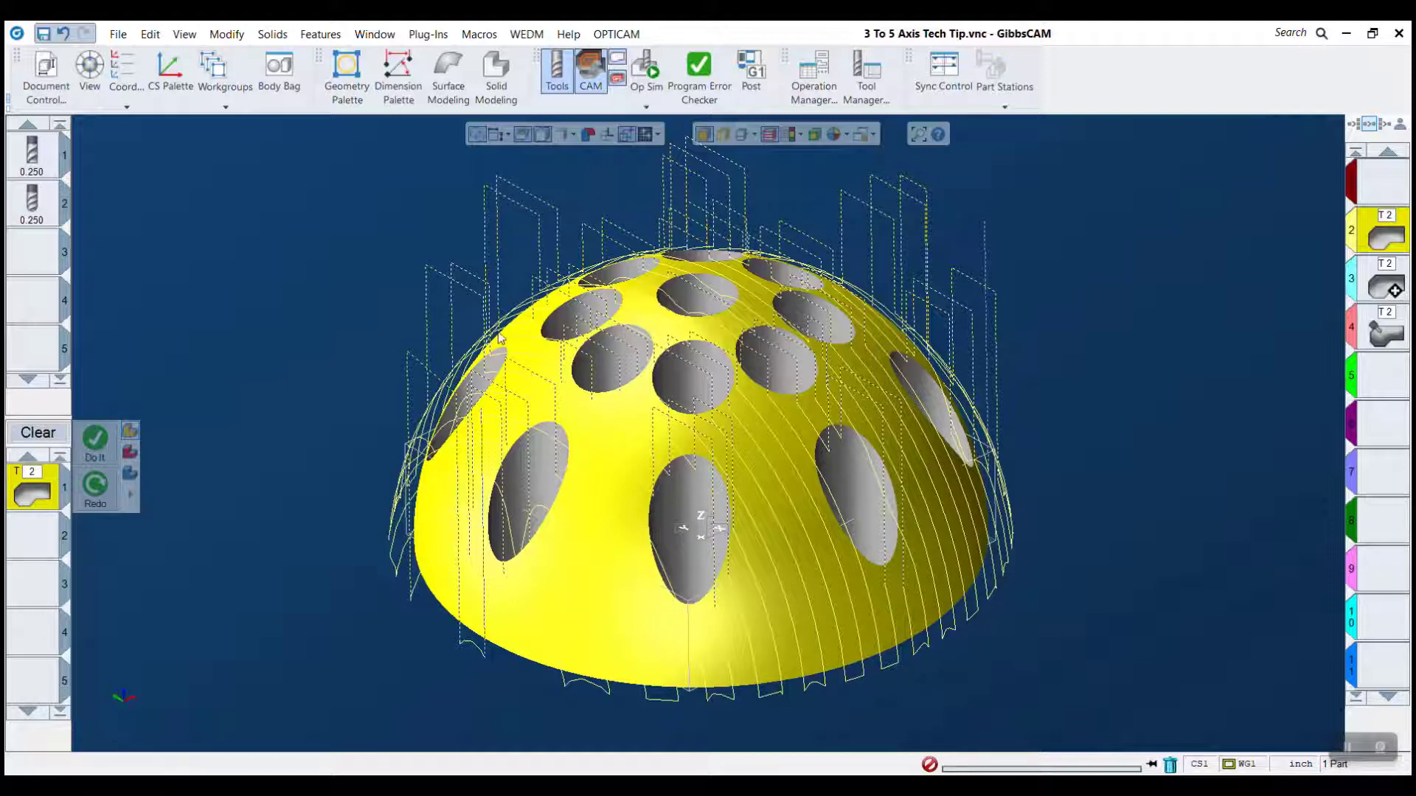
pyautogui.click(1384, 338)
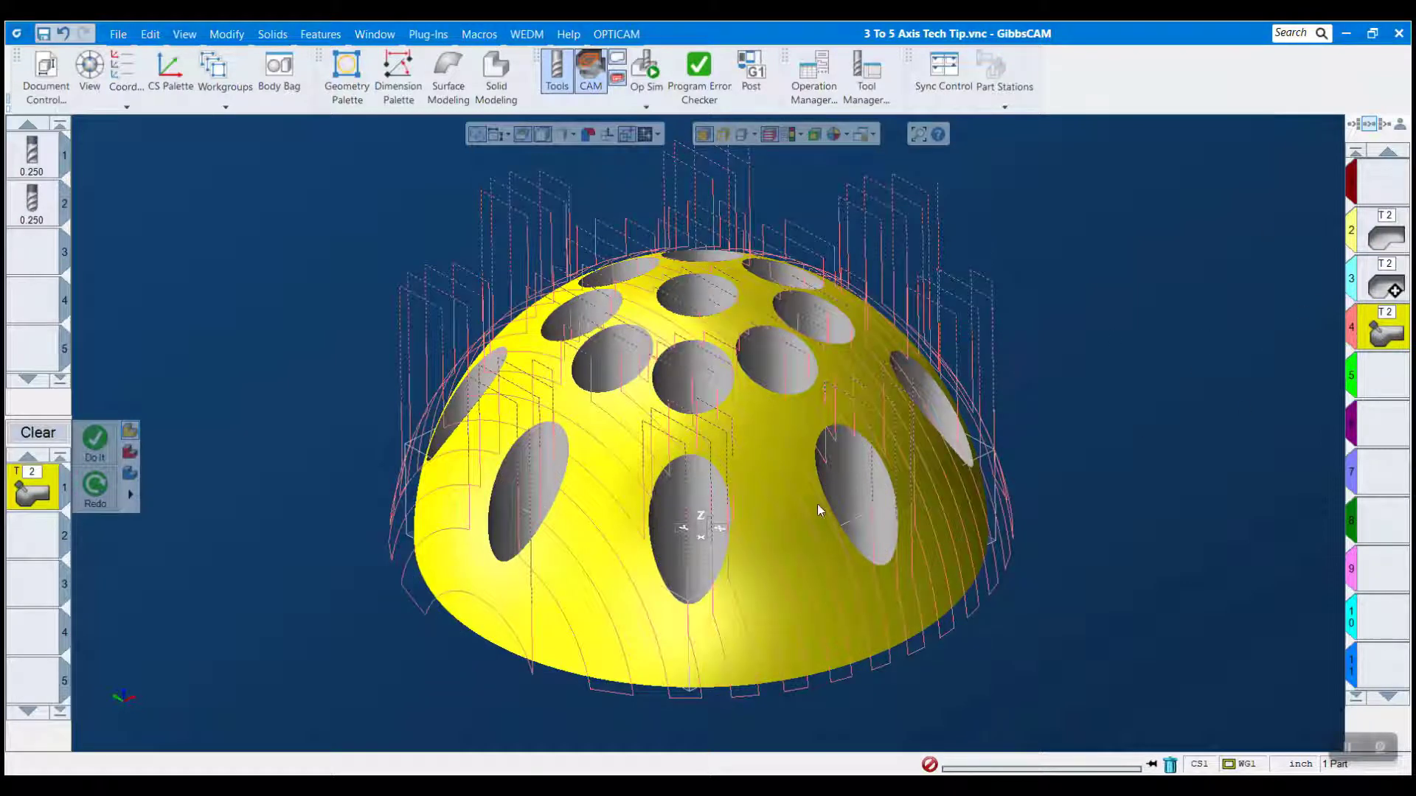
pyautogui.moveTo(833, 506); pyautogui.dragTo(800, 546, button='middle')
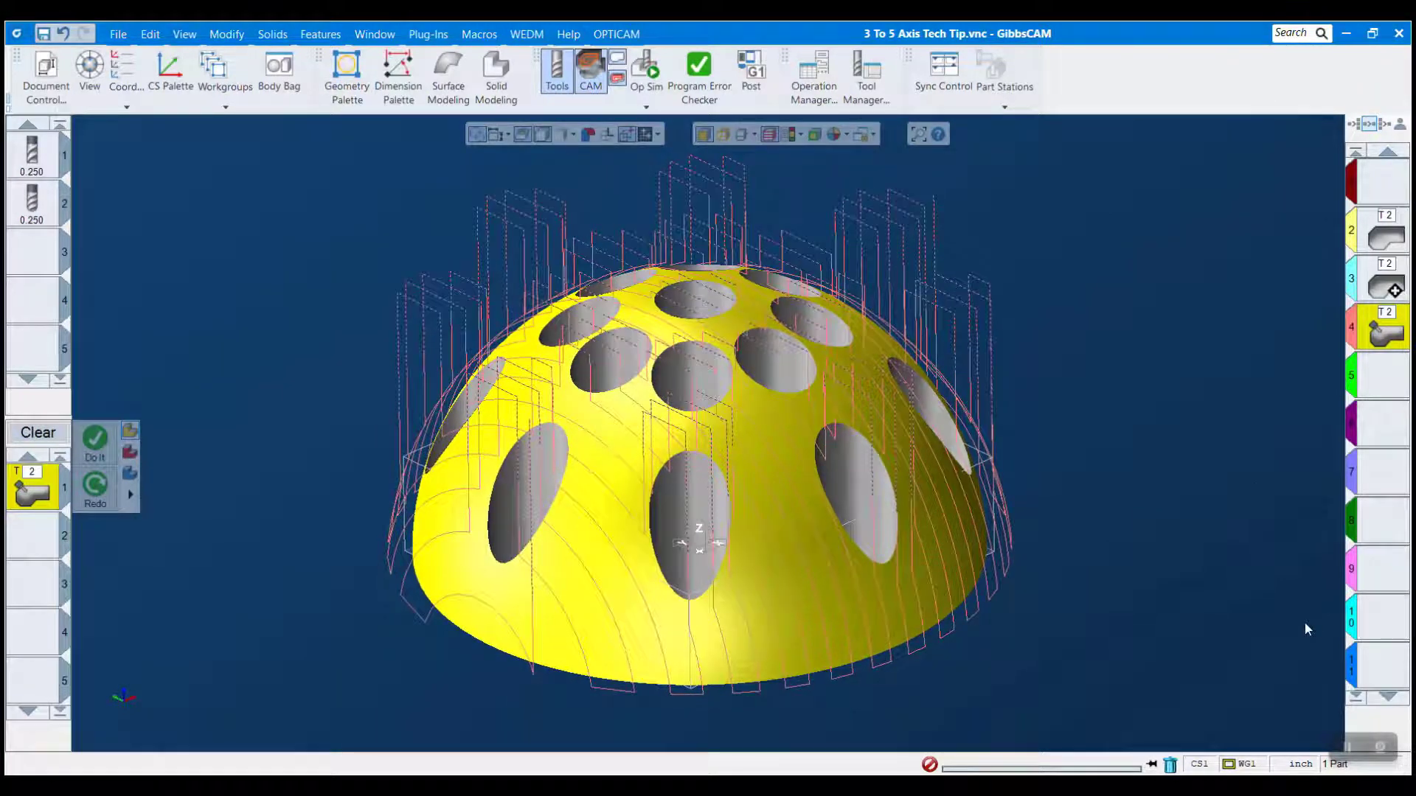
# Step: In operation 4's 5-axis parameters, keep Parallel cuts based on Surfaces, then view tool axis control
pyautogui.doubleClick(22, 500)
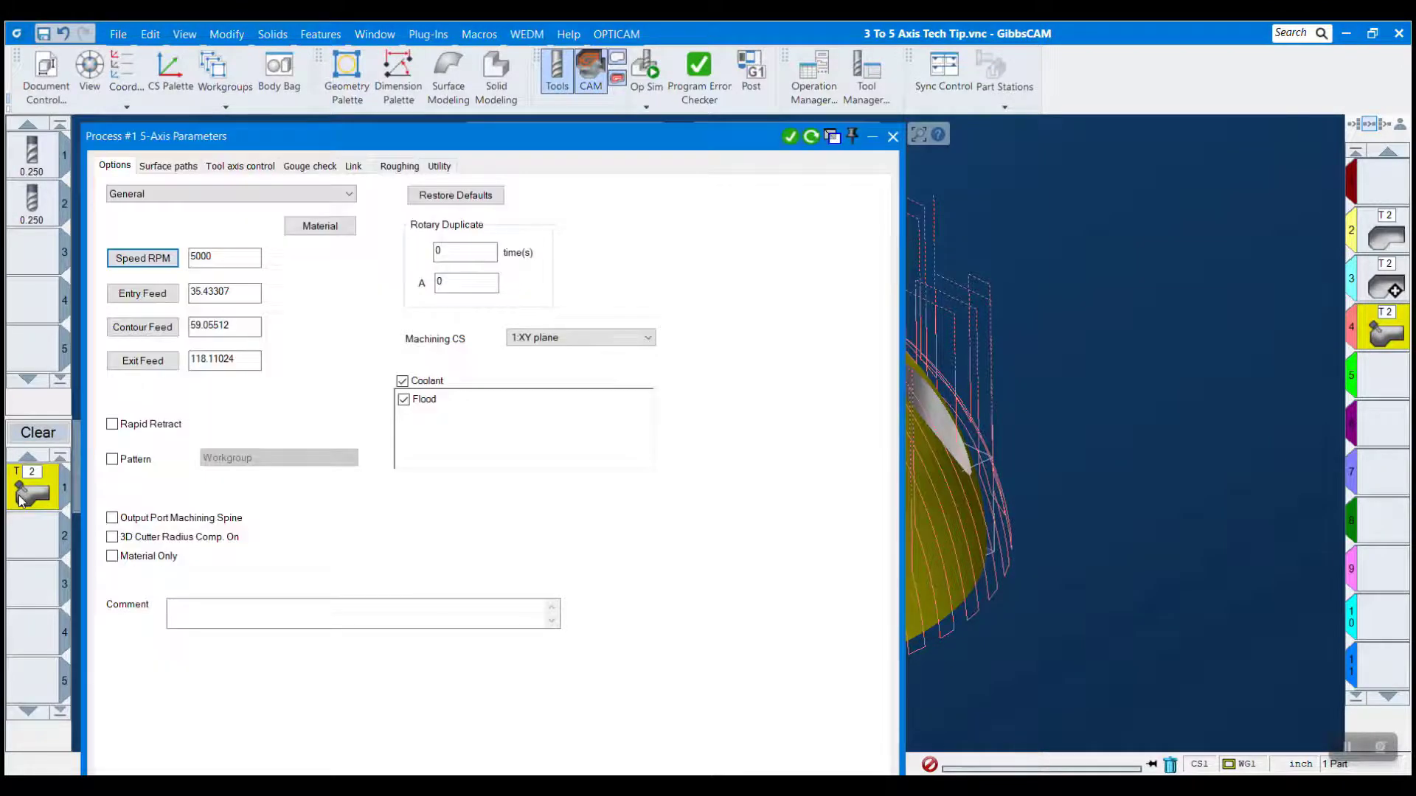
pyautogui.click(175, 167)
pyautogui.click(331, 221)
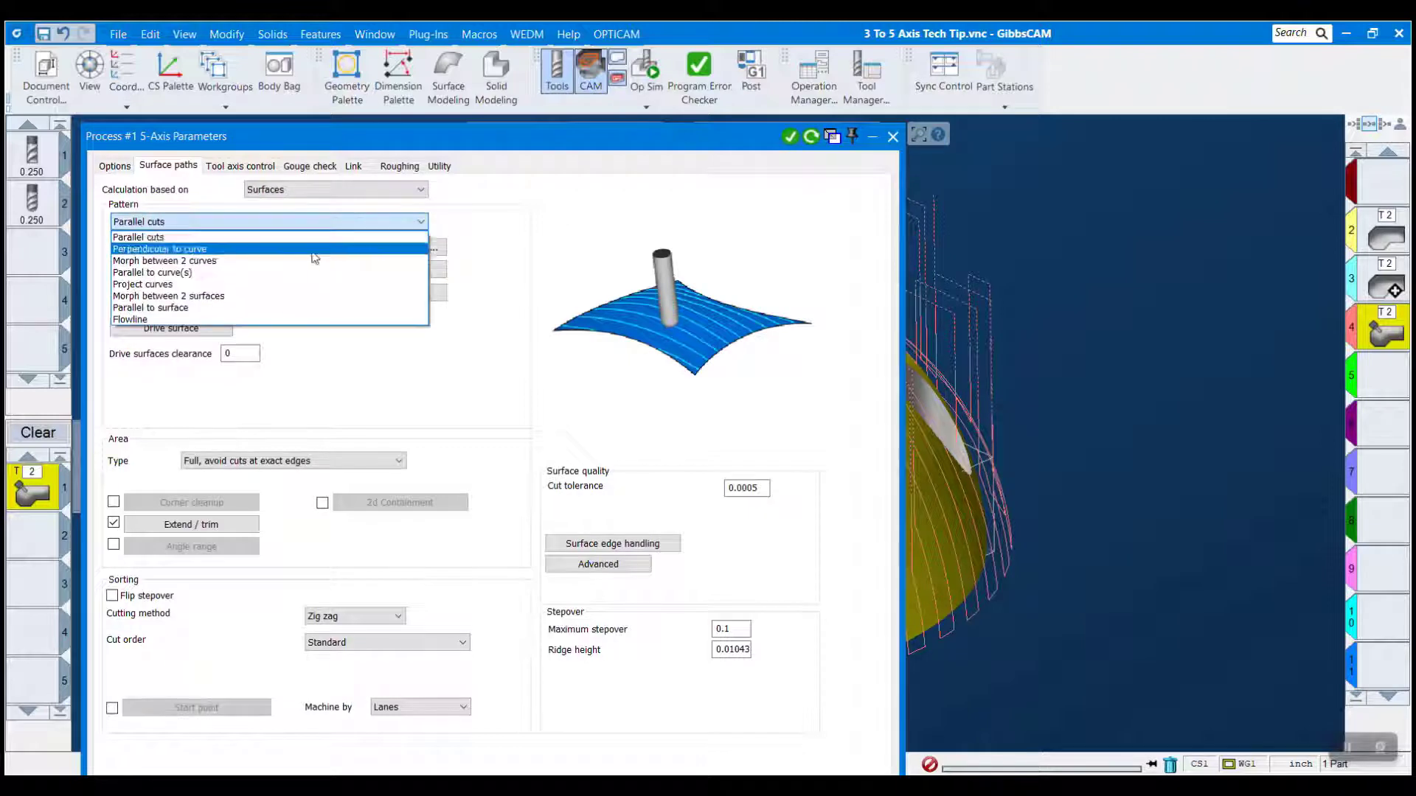
pyautogui.click(379, 192)
pyautogui.click(379, 193)
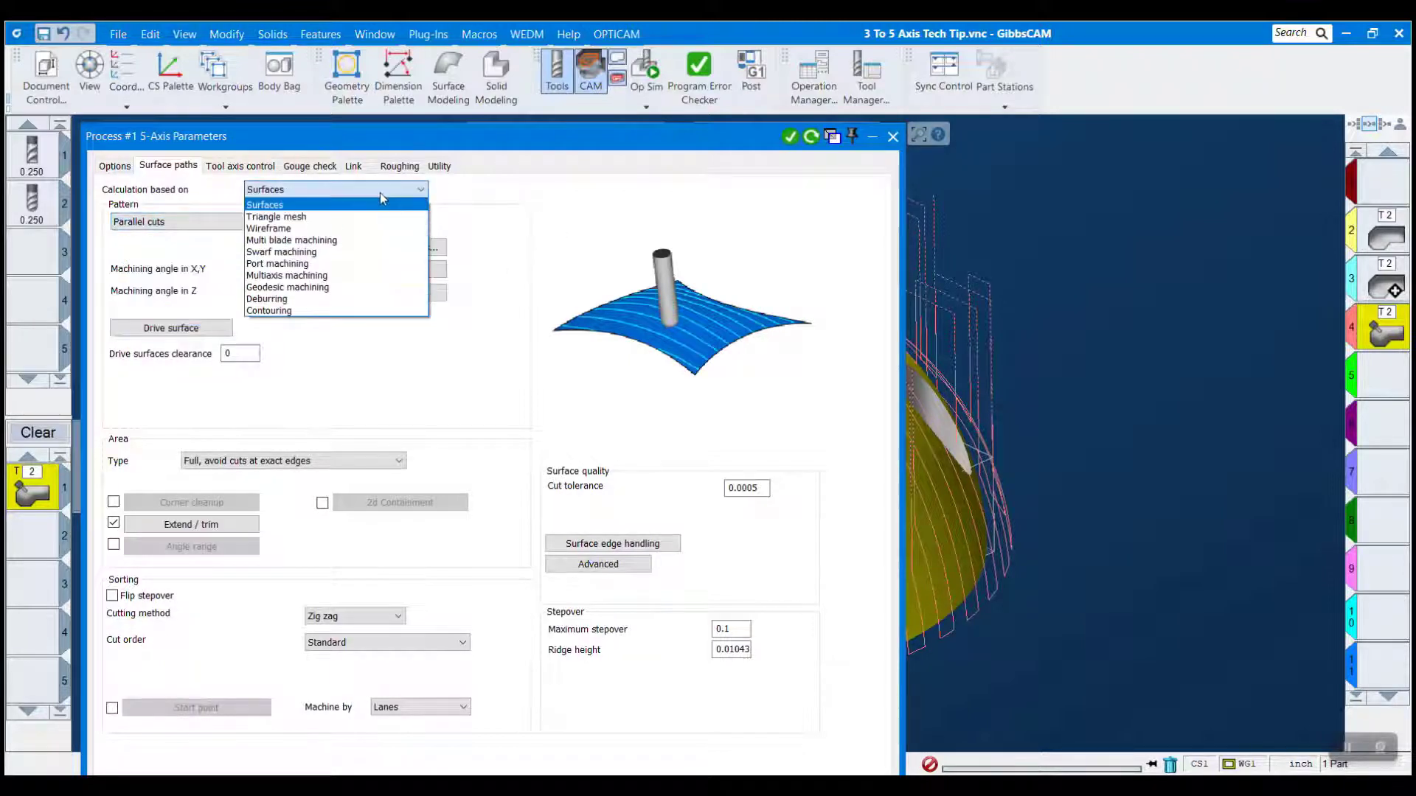
pyautogui.click(391, 321)
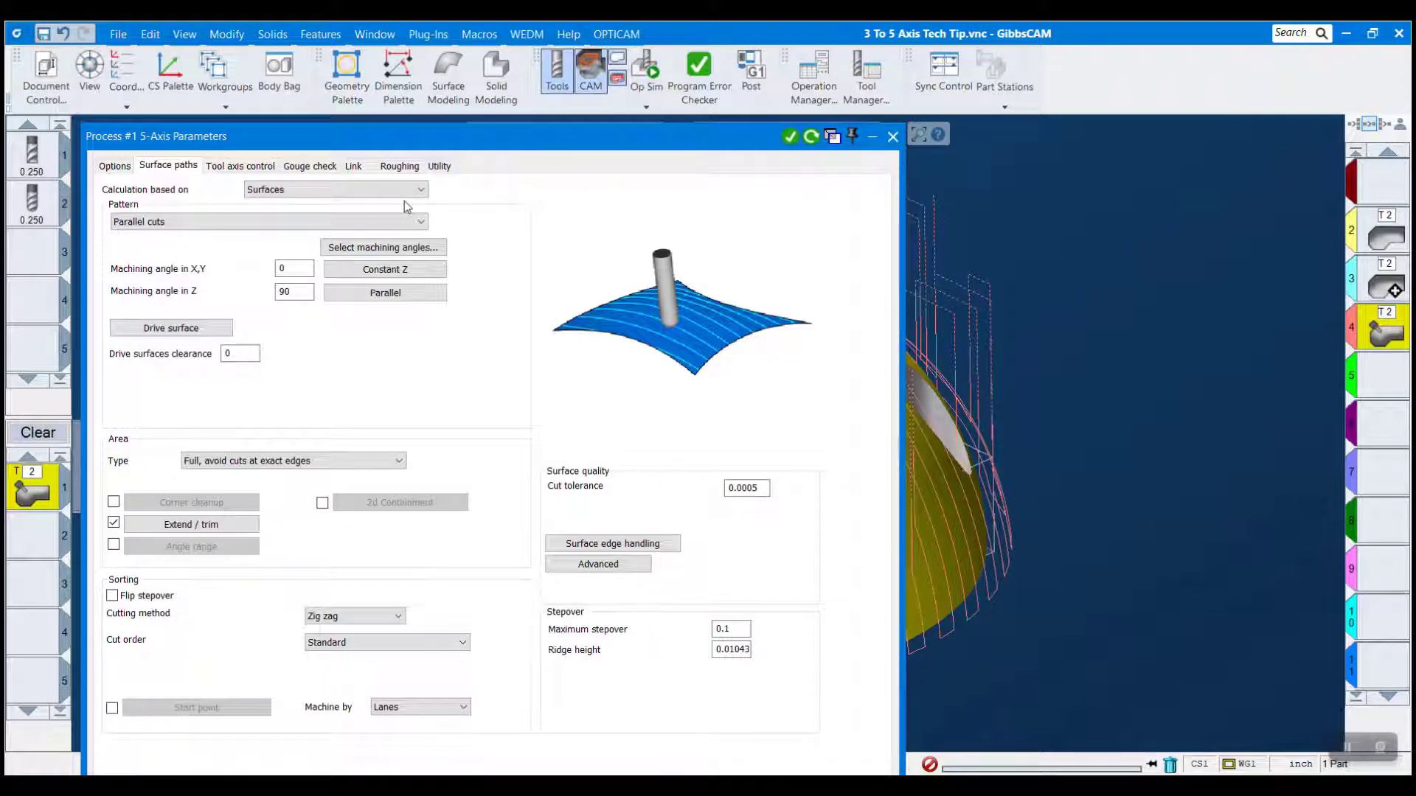
pyautogui.click(255, 166)
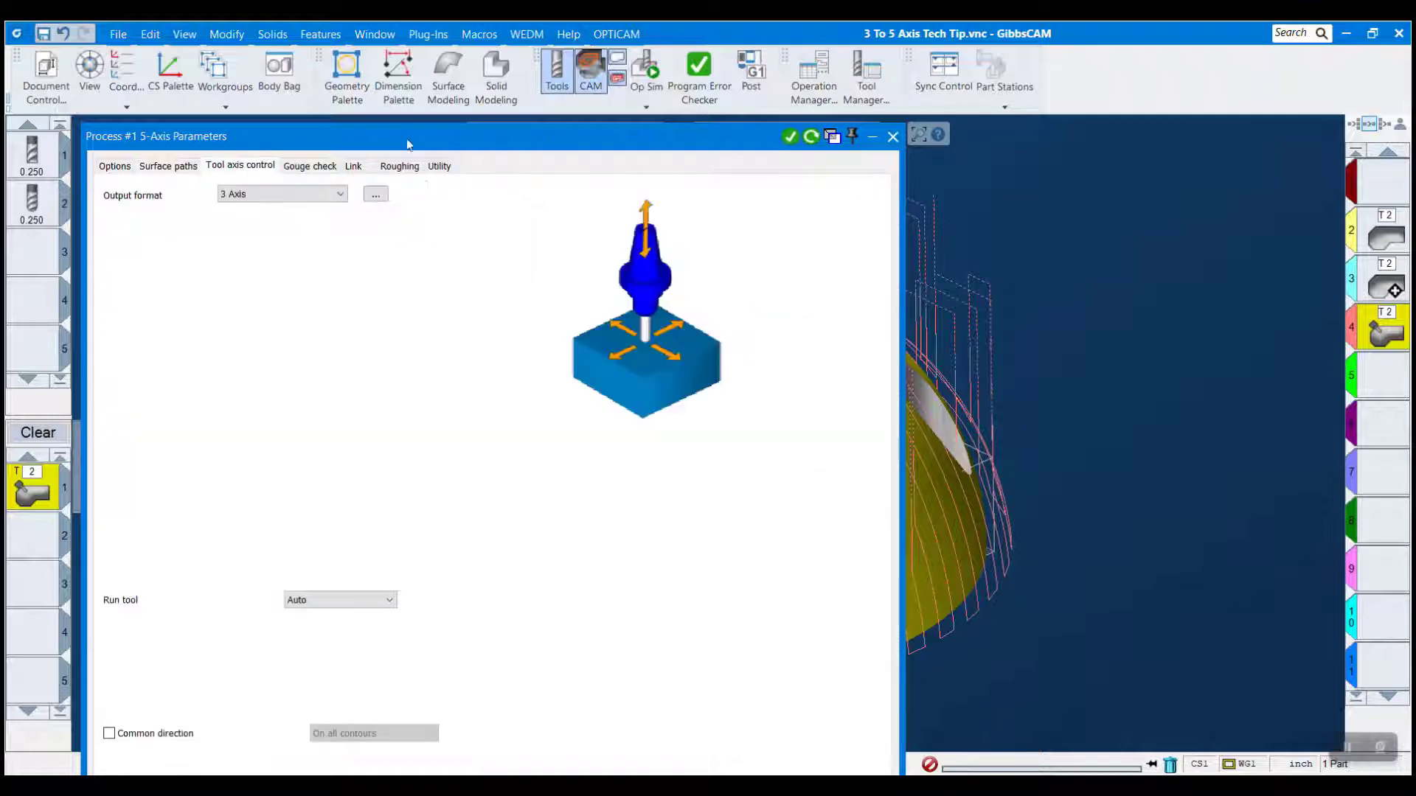
pyautogui.click(269, 195)
pyautogui.click(236, 209)
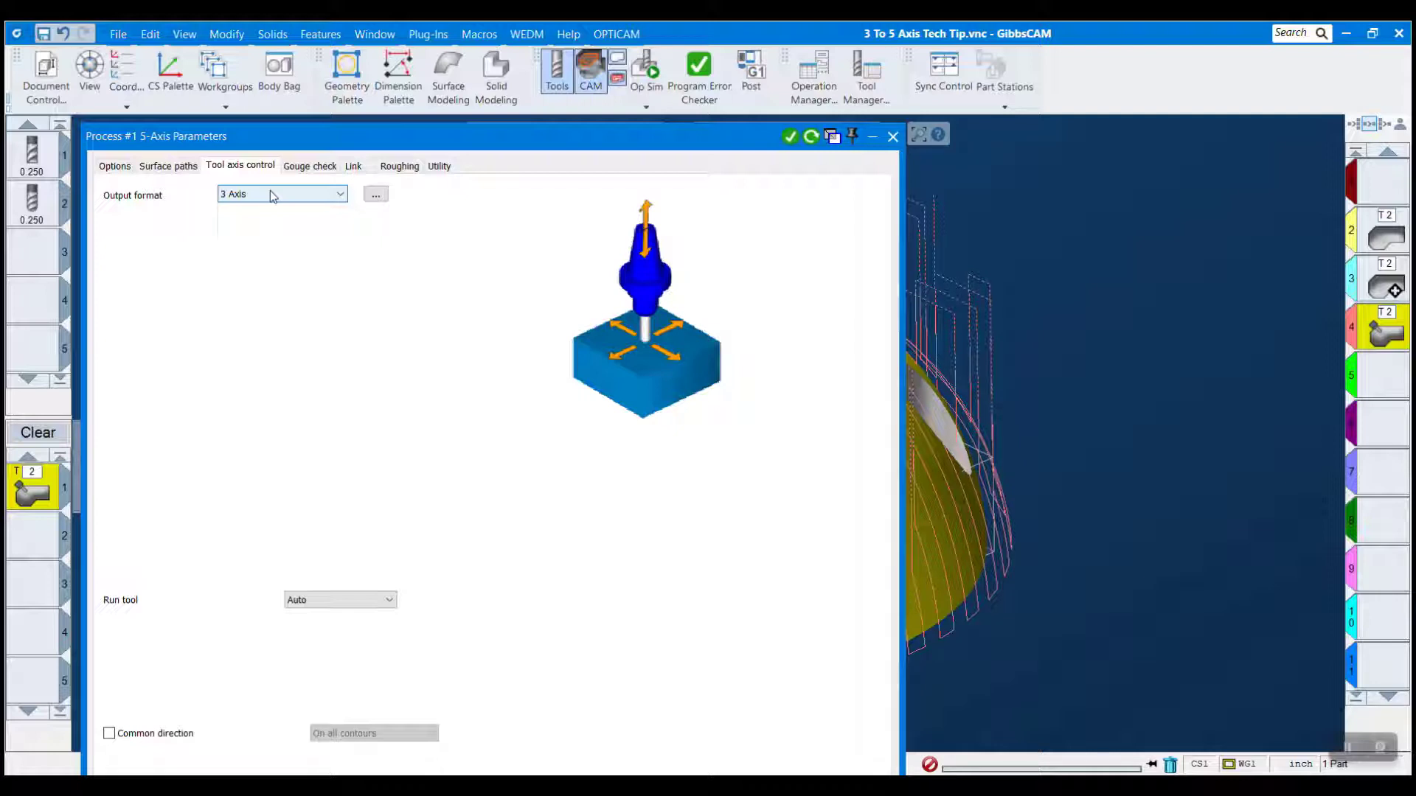
# Step: Review the Gouge check settings, then show the Link settings with clearance-area approach and retract
pyautogui.click(308, 166)
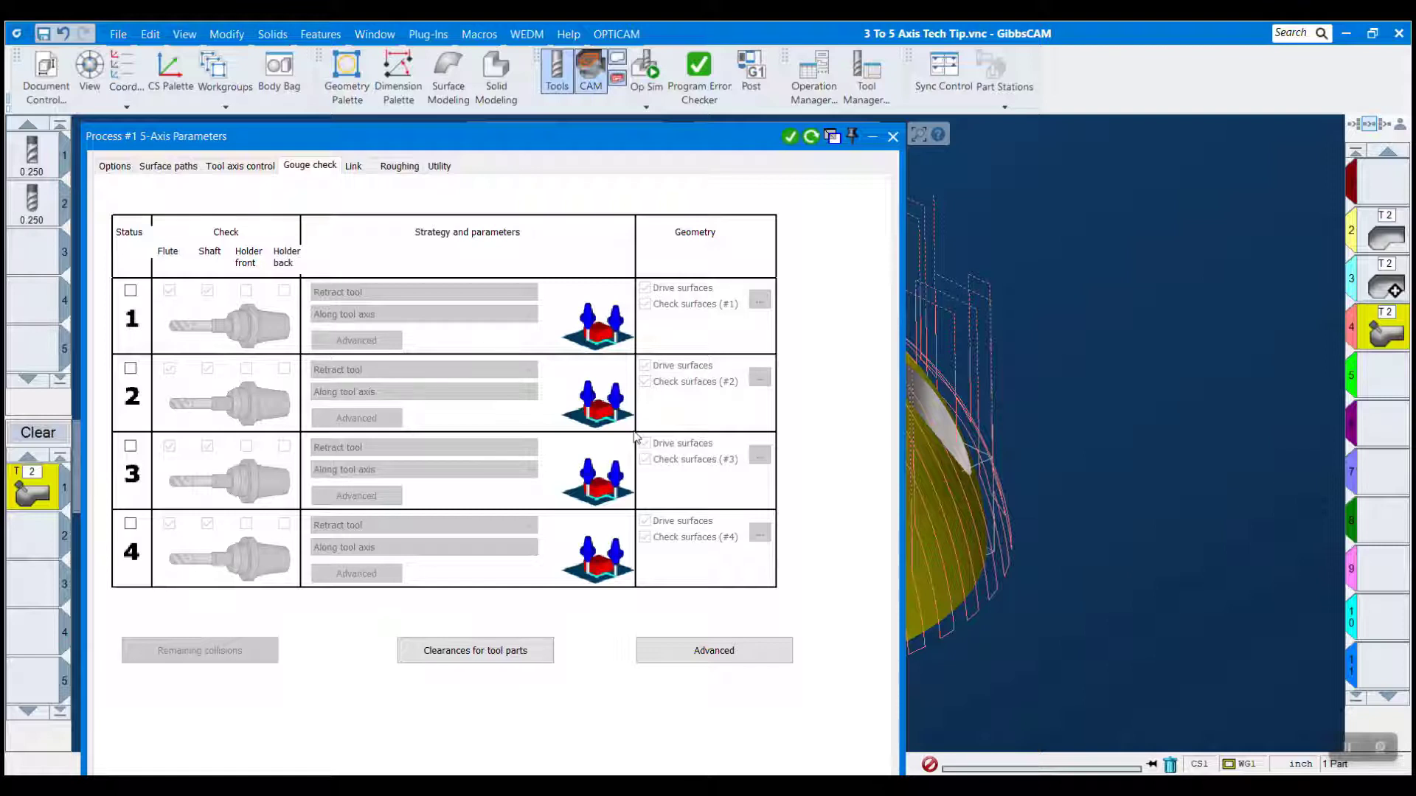
pyautogui.click(365, 168)
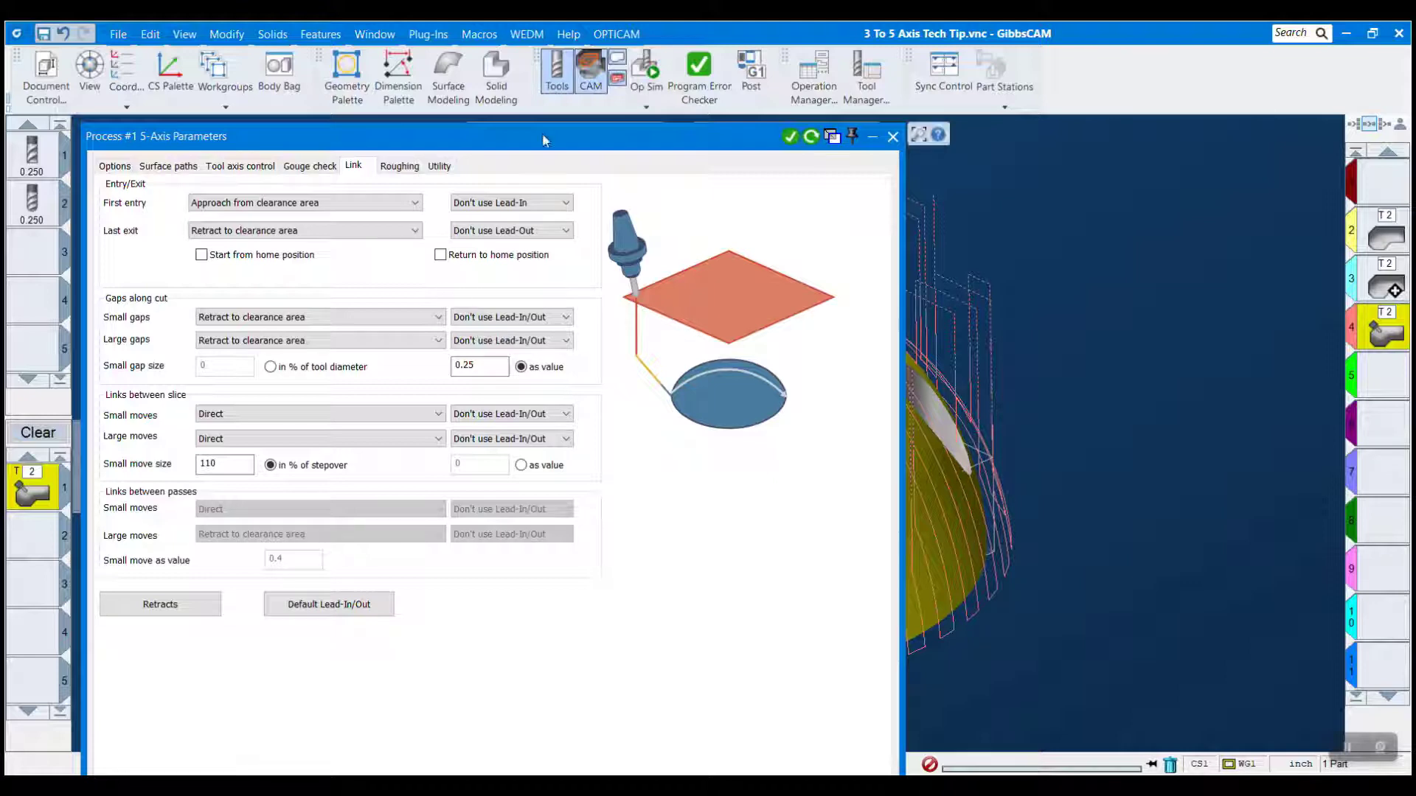
# Step: In Retracts, change the clearance area Type from plane to a user-defined Sphere of radius 1.5
pyautogui.moveTo(663, 137); pyautogui.dragTo(668, 450)
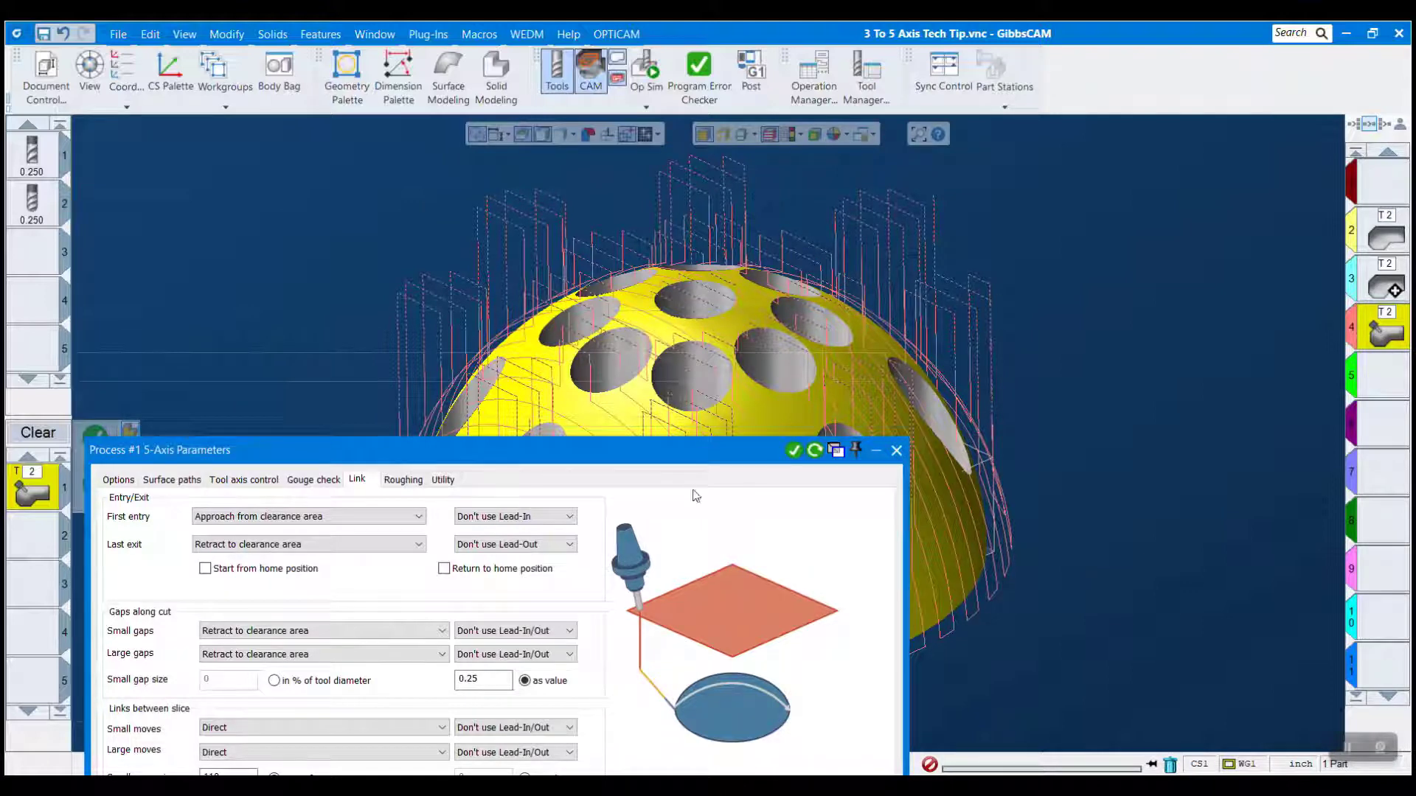
pyautogui.moveTo(691, 451); pyautogui.dragTo(717, 71)
pyautogui.click(190, 537)
pyautogui.click(515, 146)
pyautogui.click(483, 193)
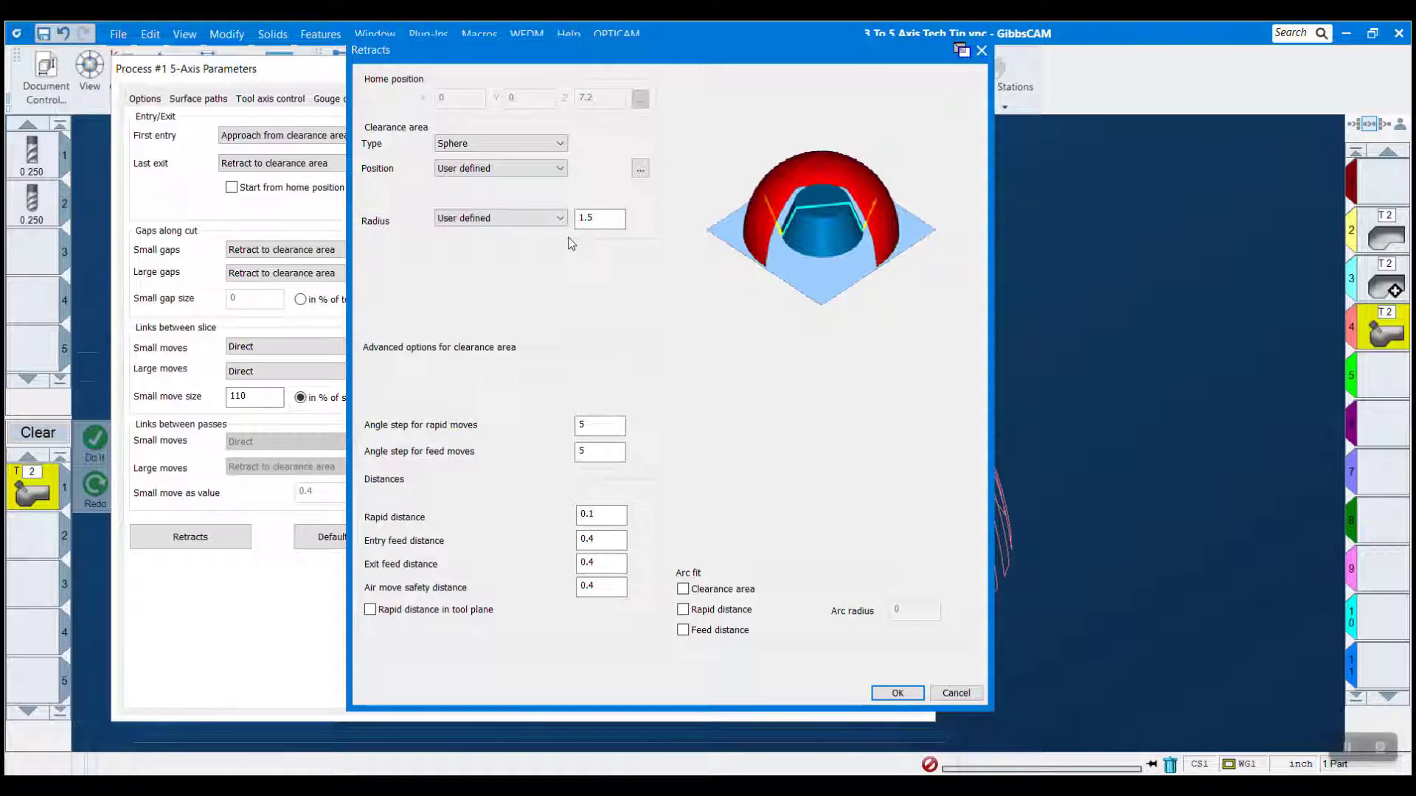
pyautogui.click(590, 218)
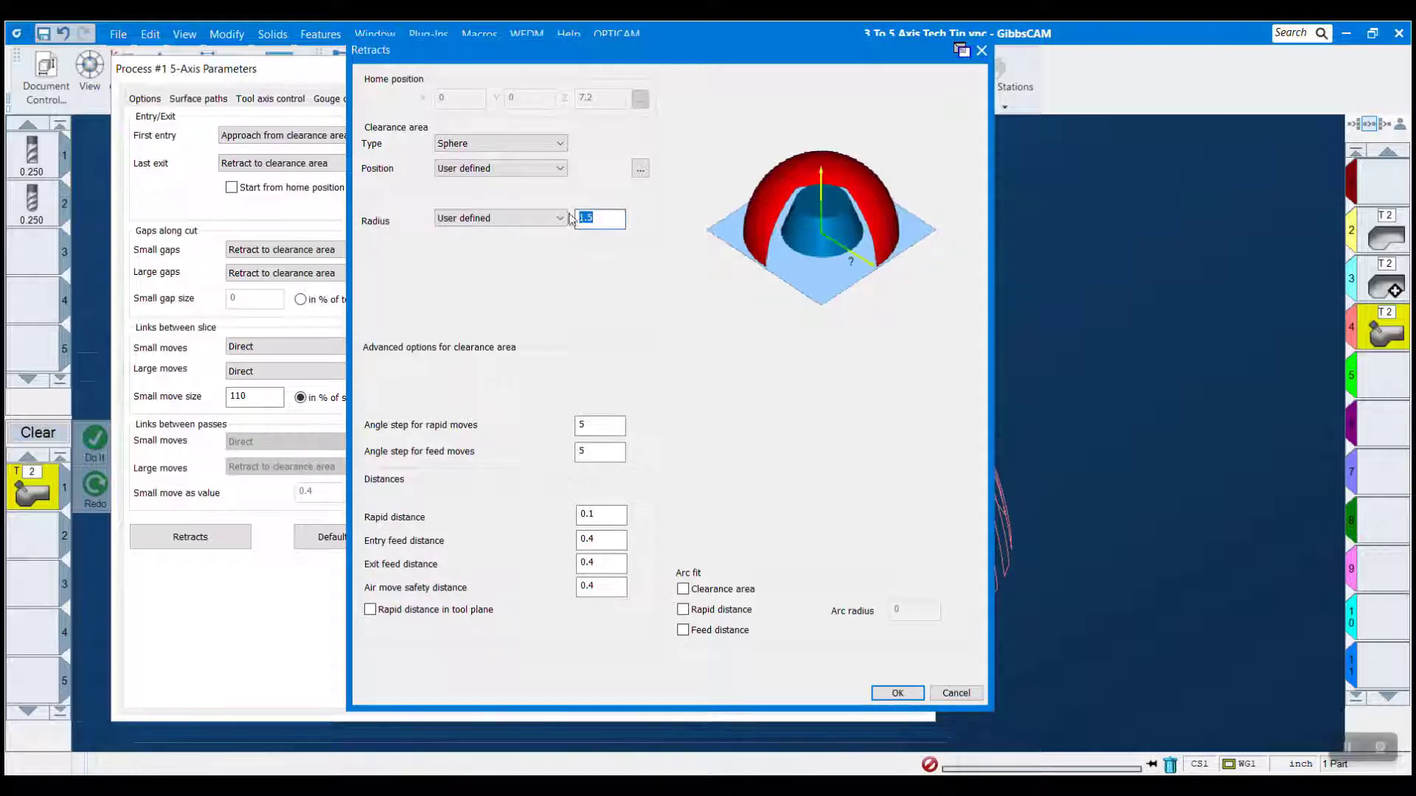
# Step: Confirm the spherical retracts, regenerate operation 4's toolpath, and orbit the dome to inspect the links
pyautogui.click(896, 692)
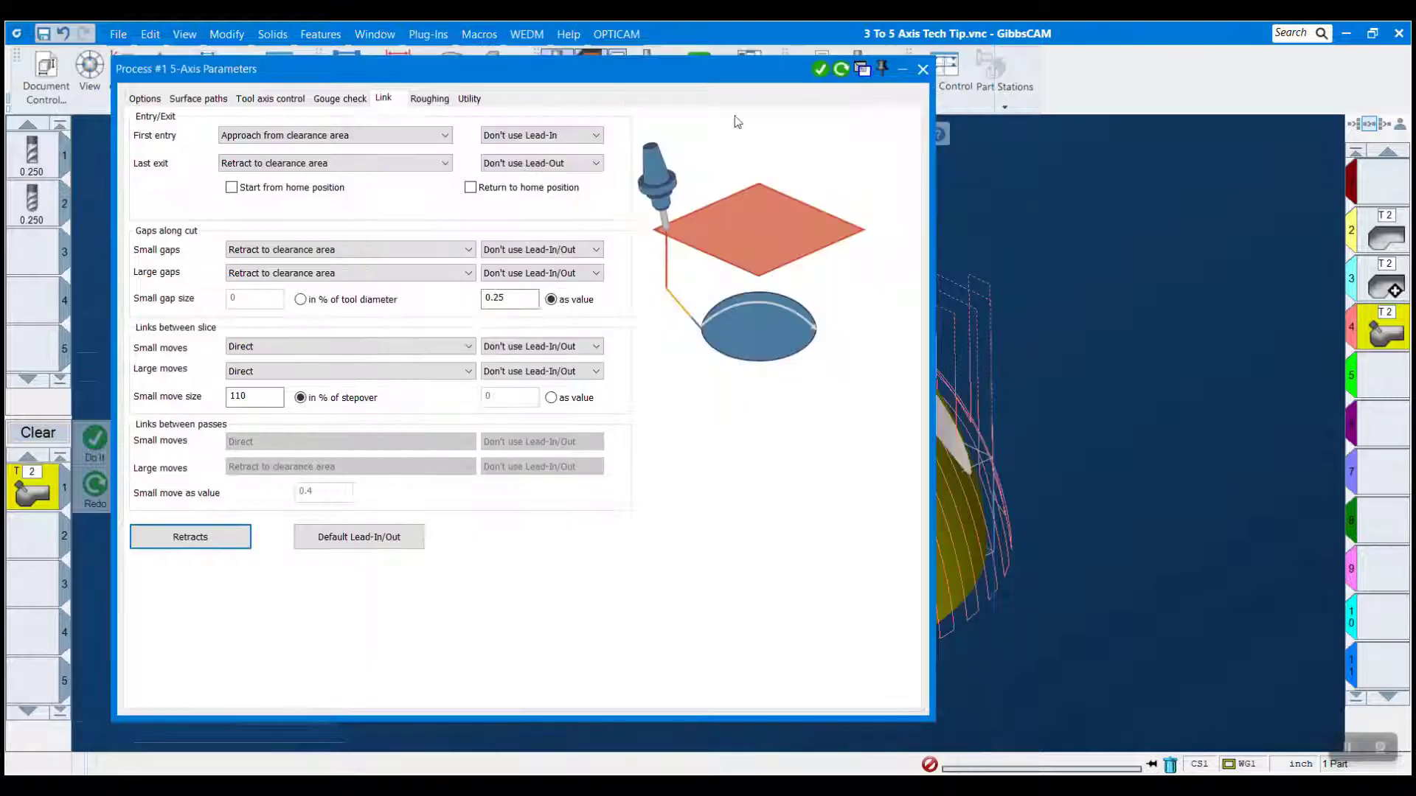
pyautogui.click(841, 69)
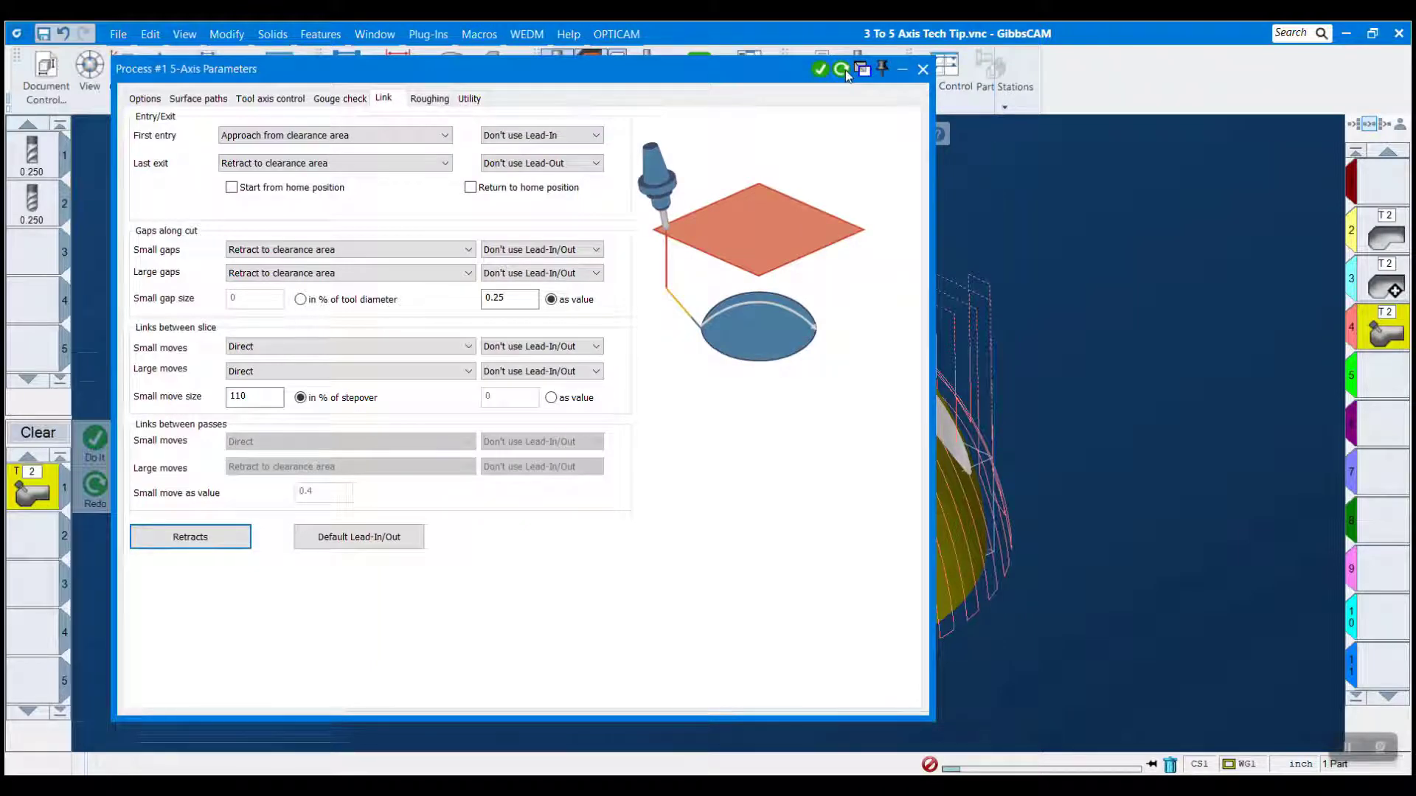
pyautogui.moveTo(780, 73); pyautogui.dragTo(871, 642)
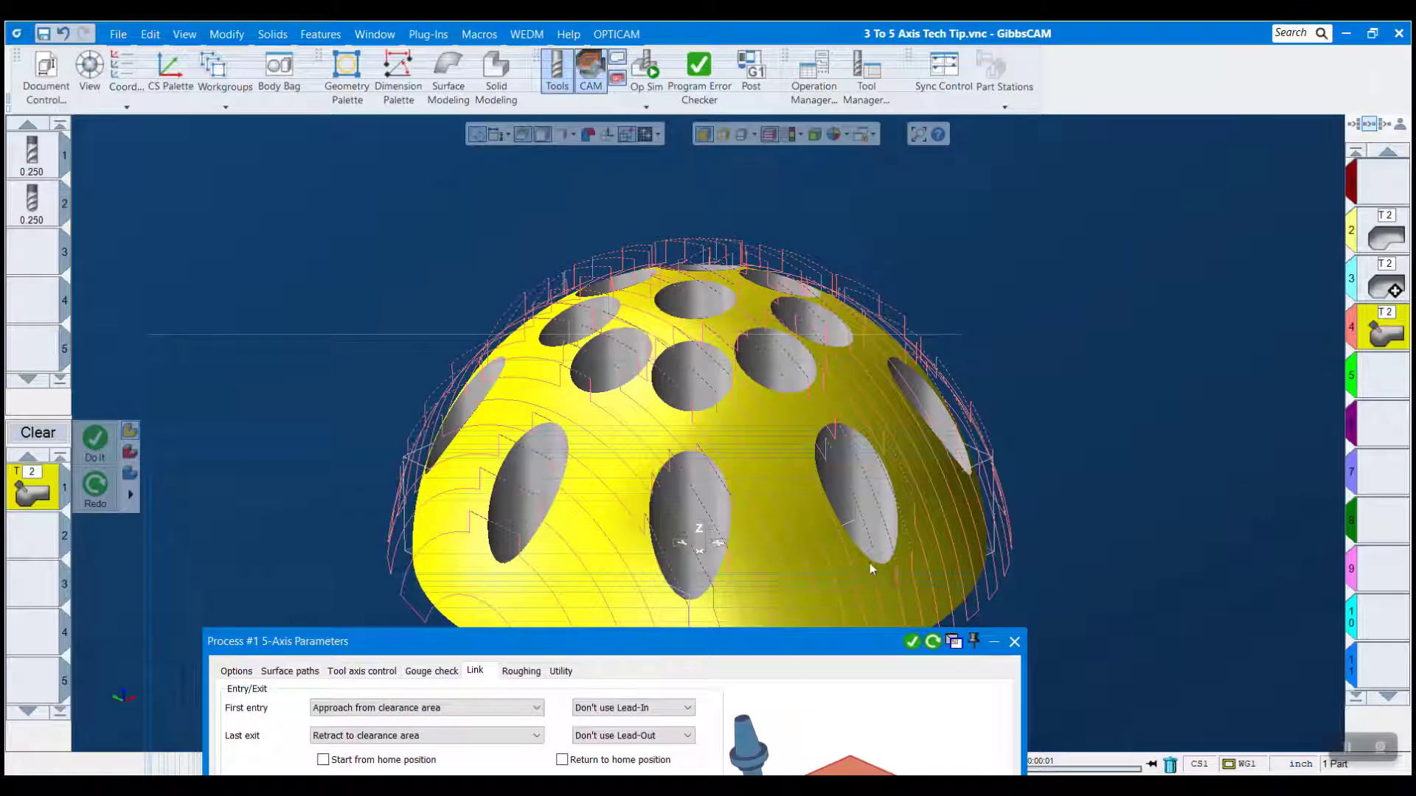
pyautogui.moveTo(864, 561); pyautogui.dragTo(900, 590, button='middle')
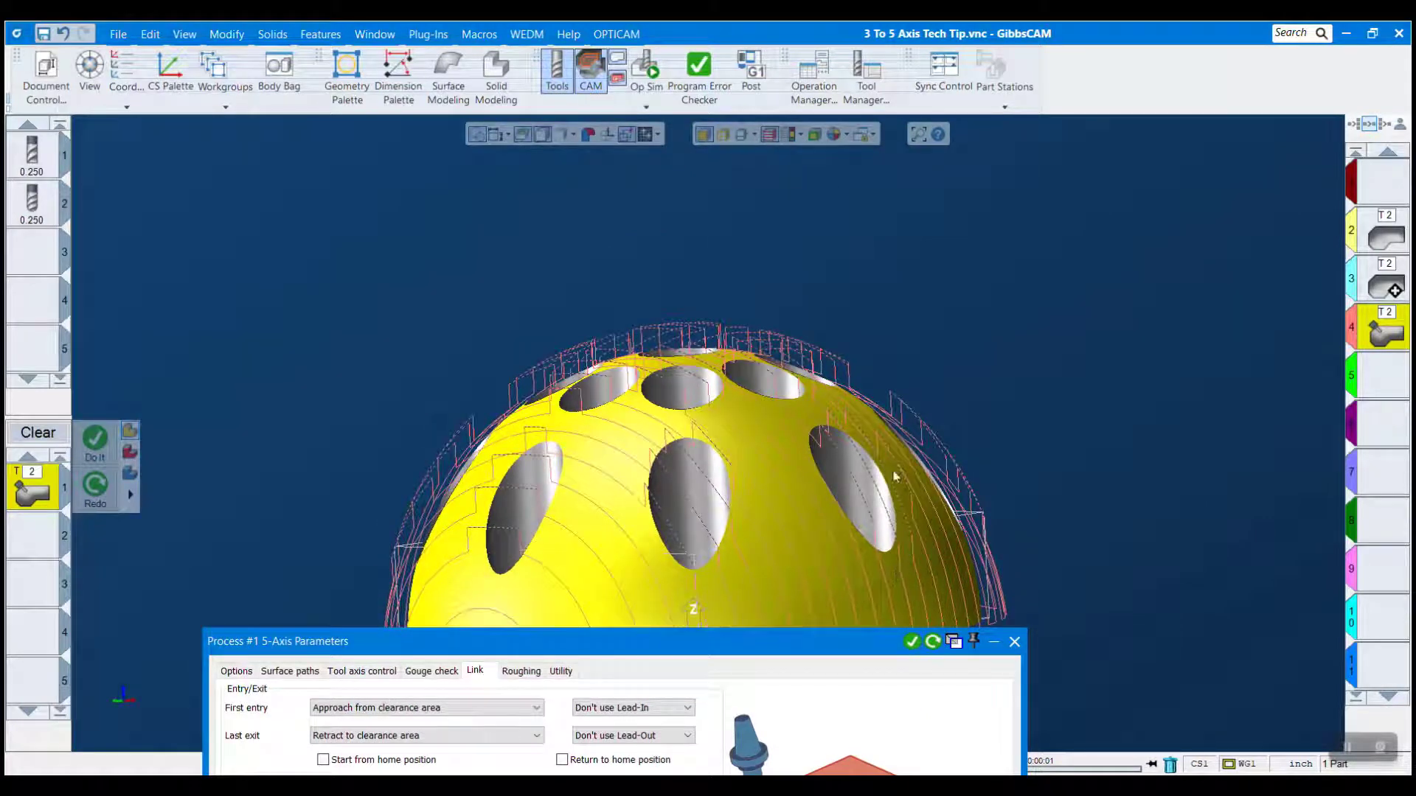
pyautogui.moveTo(894, 562); pyautogui.dragTo(1003, 583, button='middle')
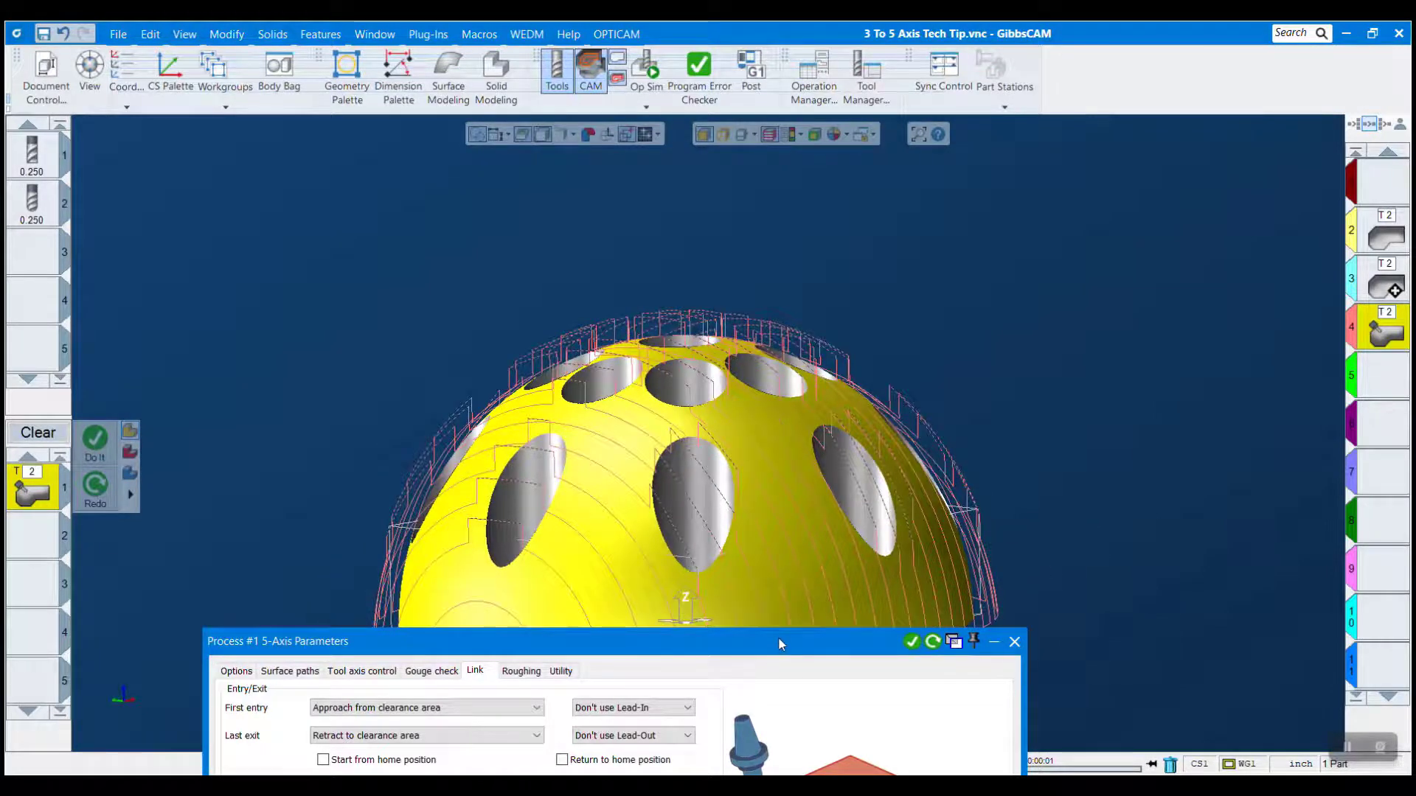
pyautogui.moveTo(778, 638); pyautogui.dragTo(675, 126)
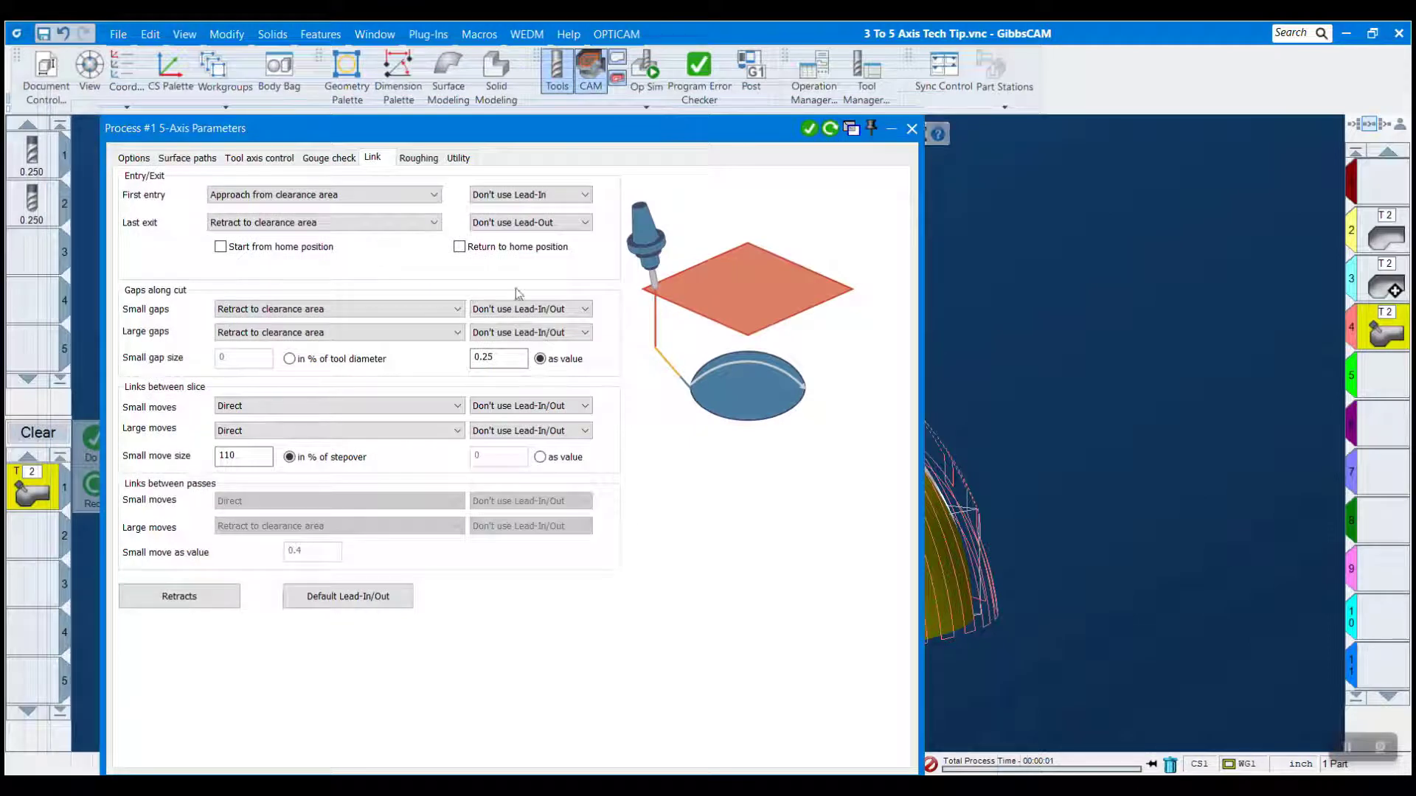
# Step: Set both Small gaps and Large gaps links to Blend spline
pyautogui.click(318, 312)
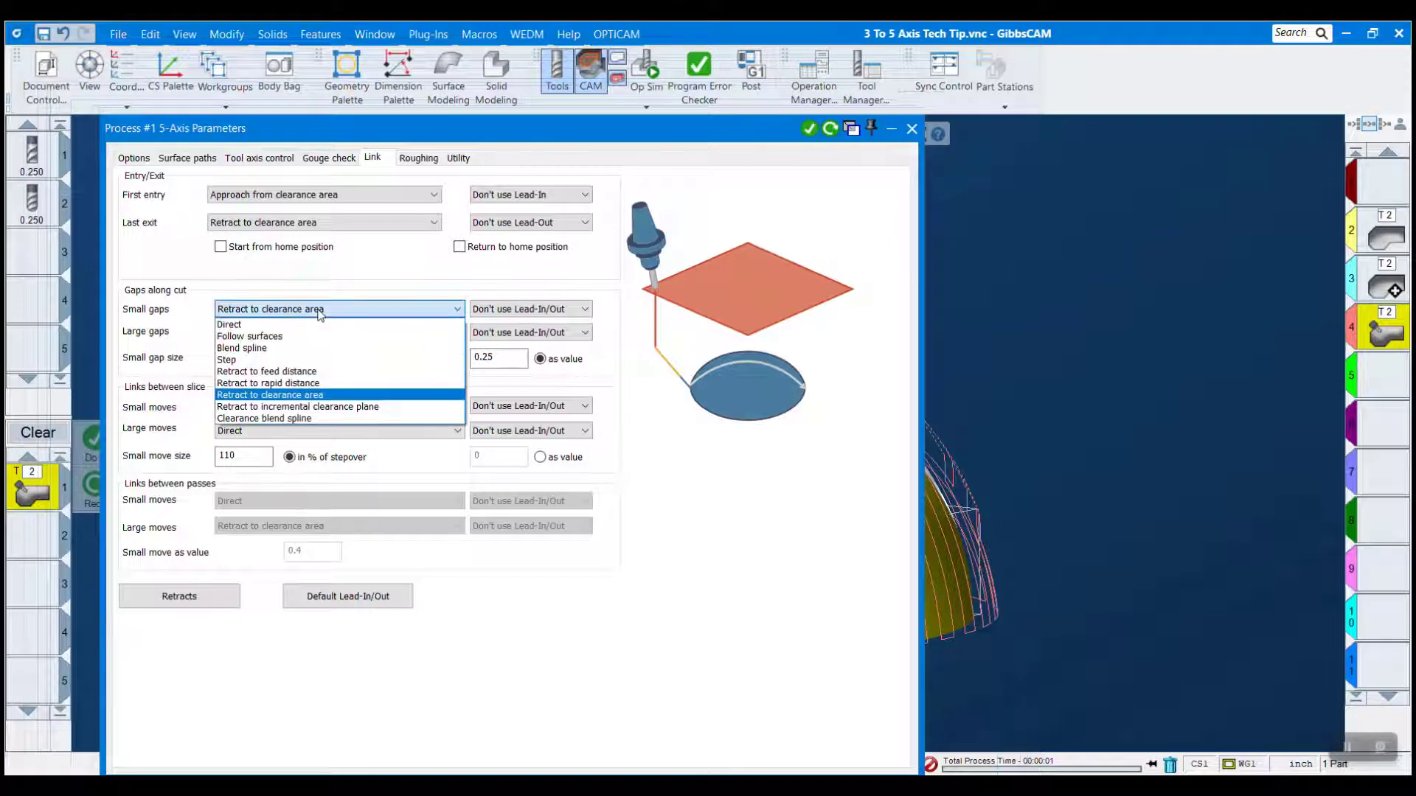
pyautogui.click(317, 349)
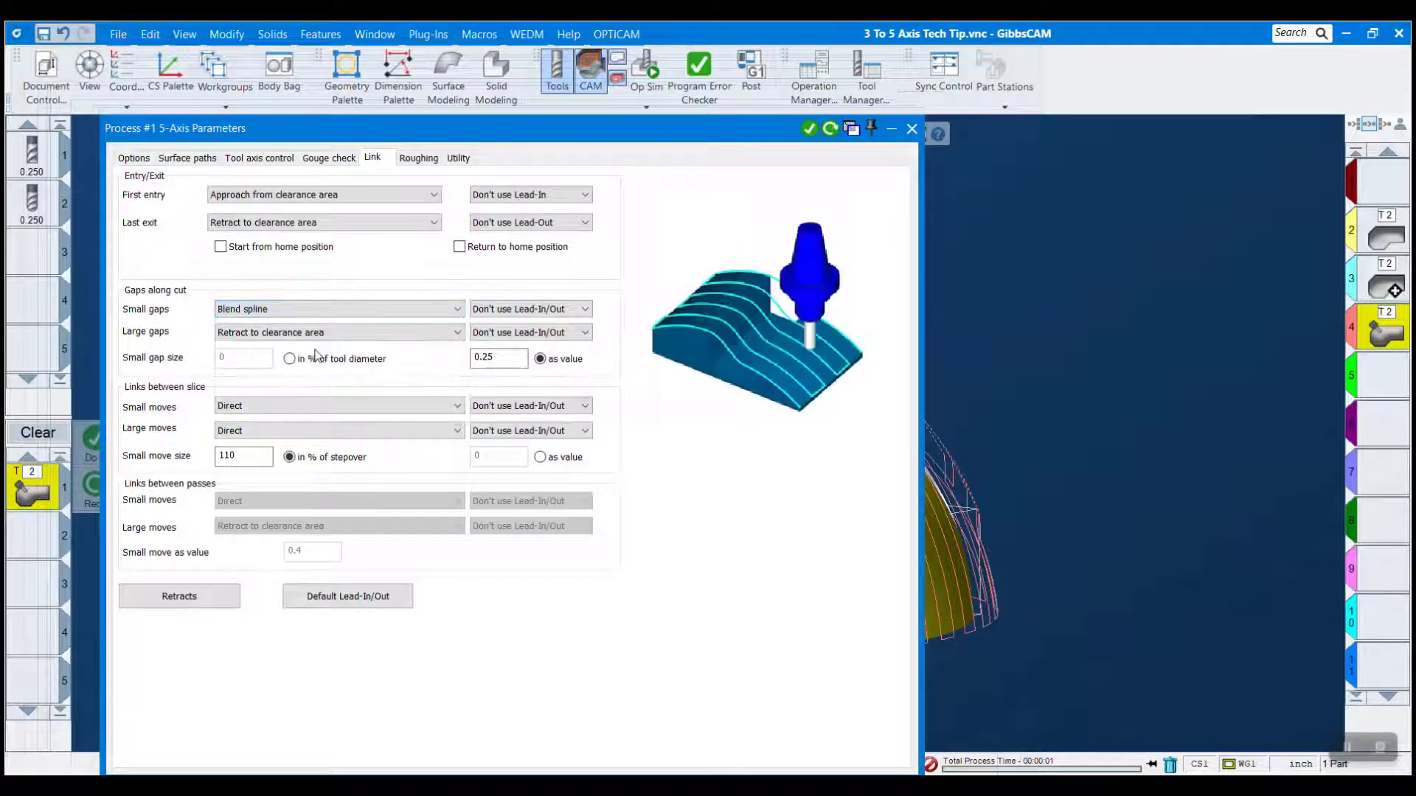
pyautogui.click(313, 333)
pyautogui.click(300, 372)
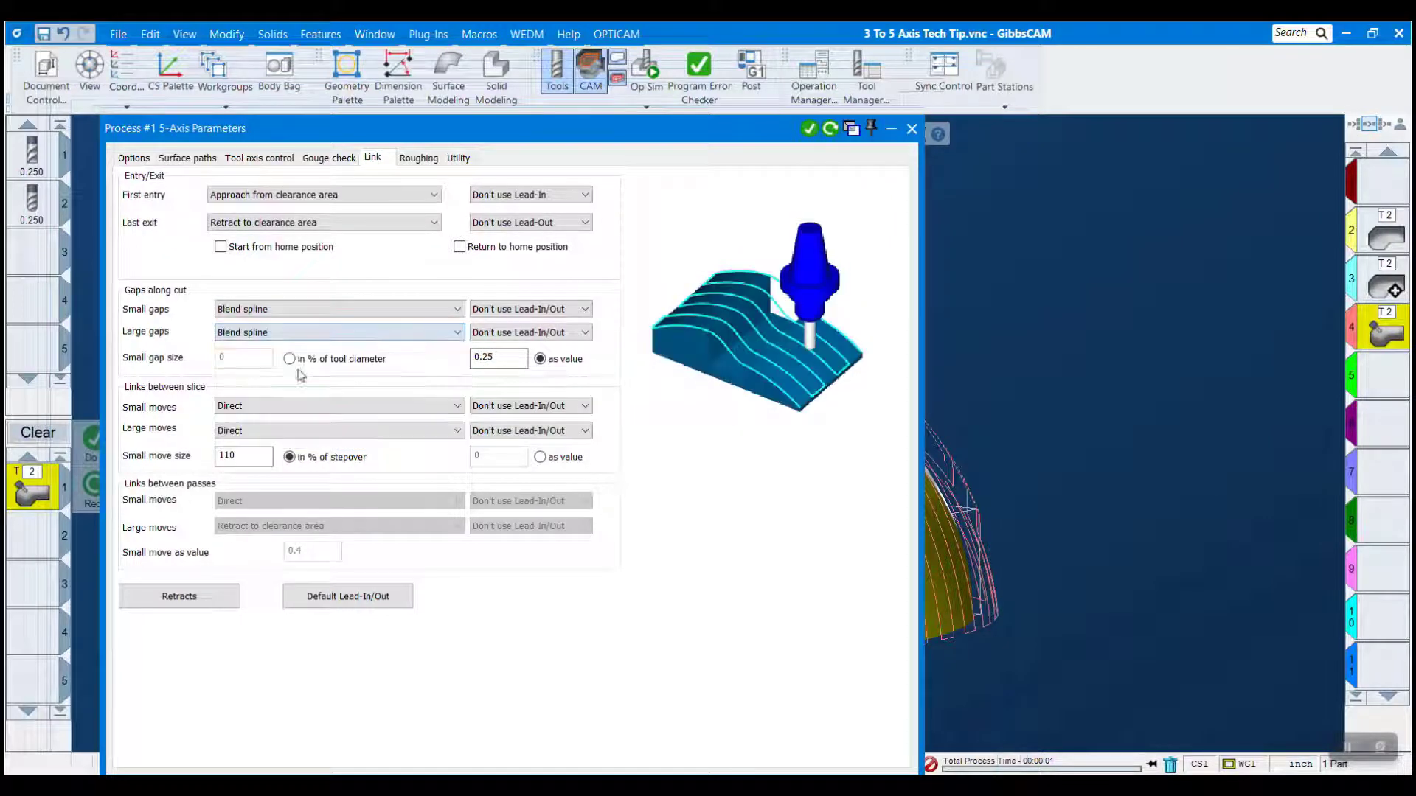
pyautogui.click(297, 309)
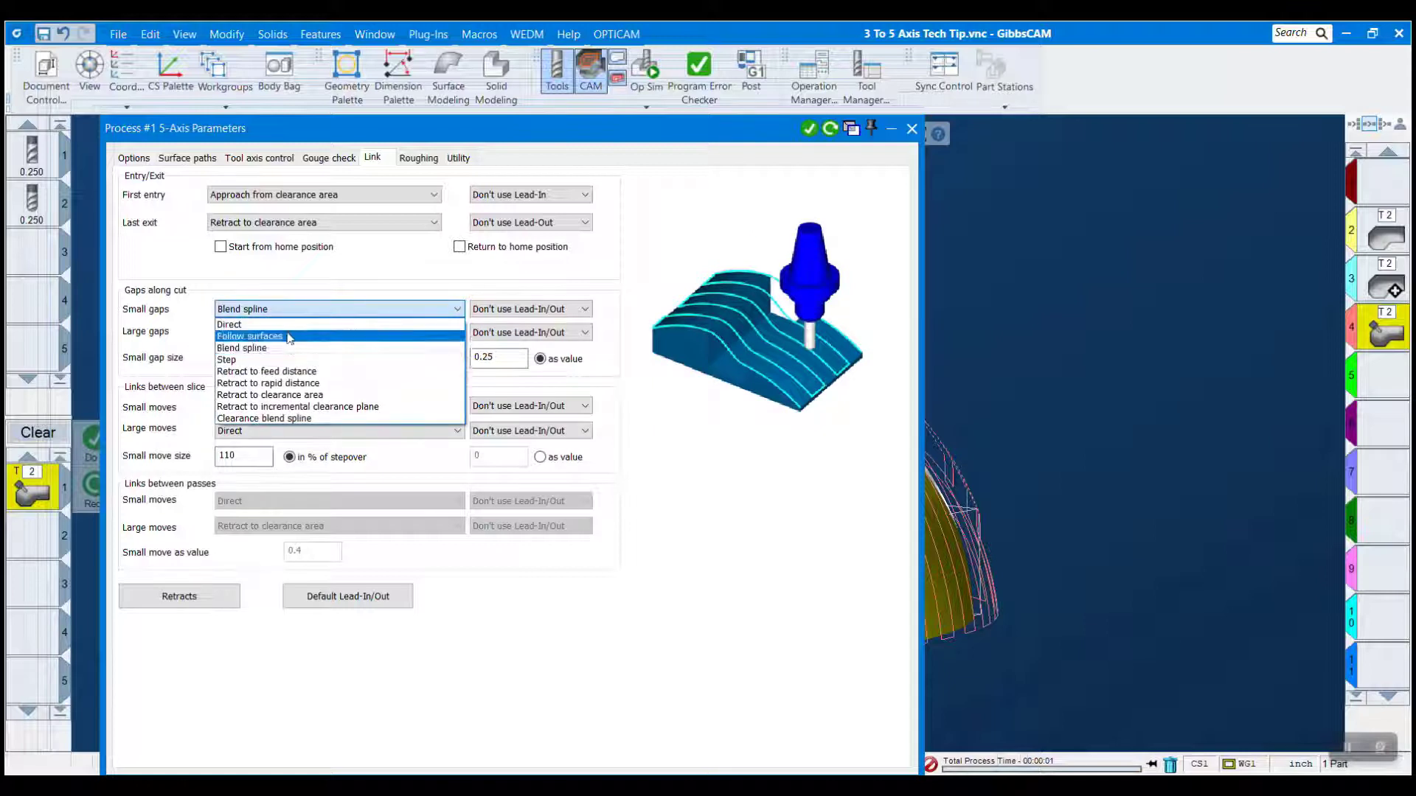
pyautogui.click(522, 413)
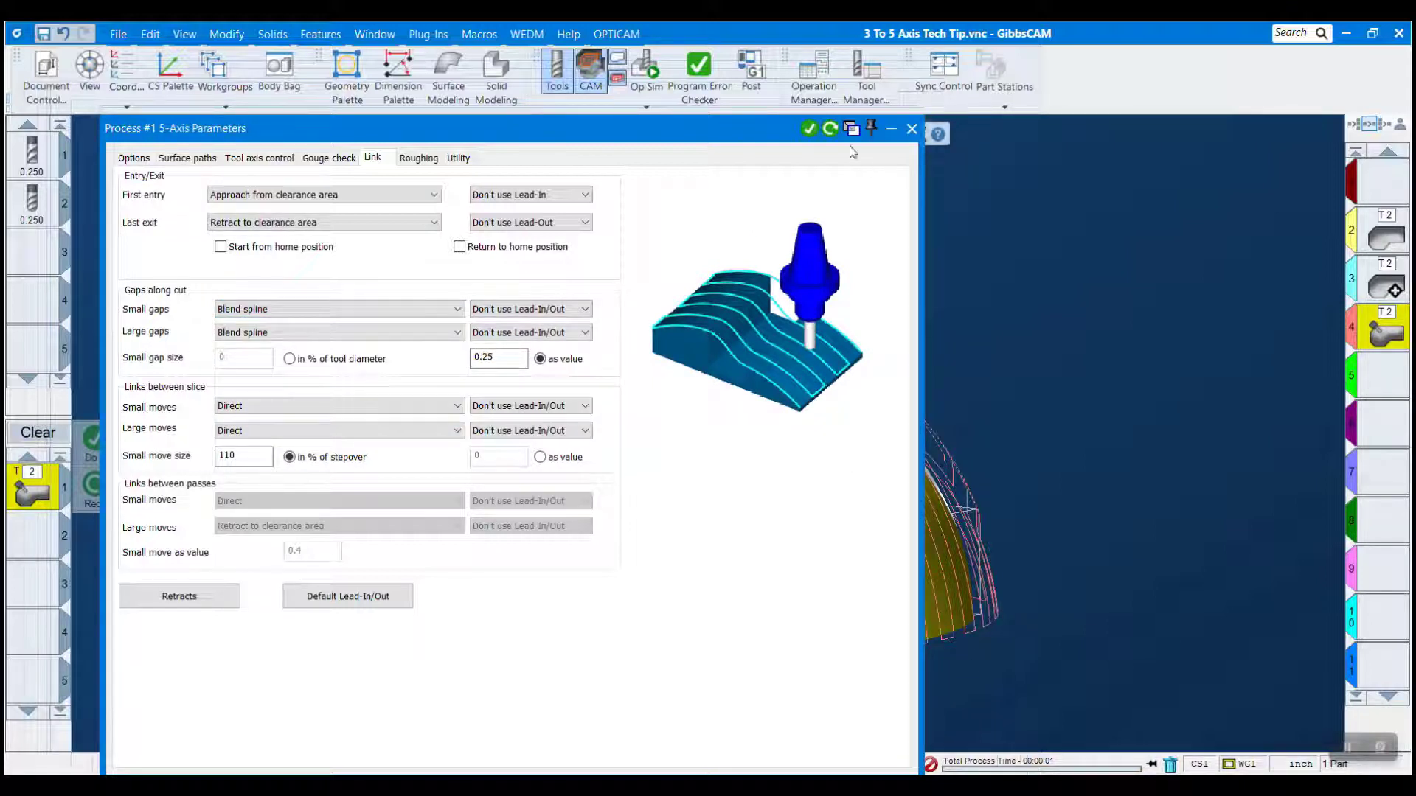
# Step: Regenerate the 5-axis process and move the parameters dialog clear of the part
pyautogui.click(829, 131)
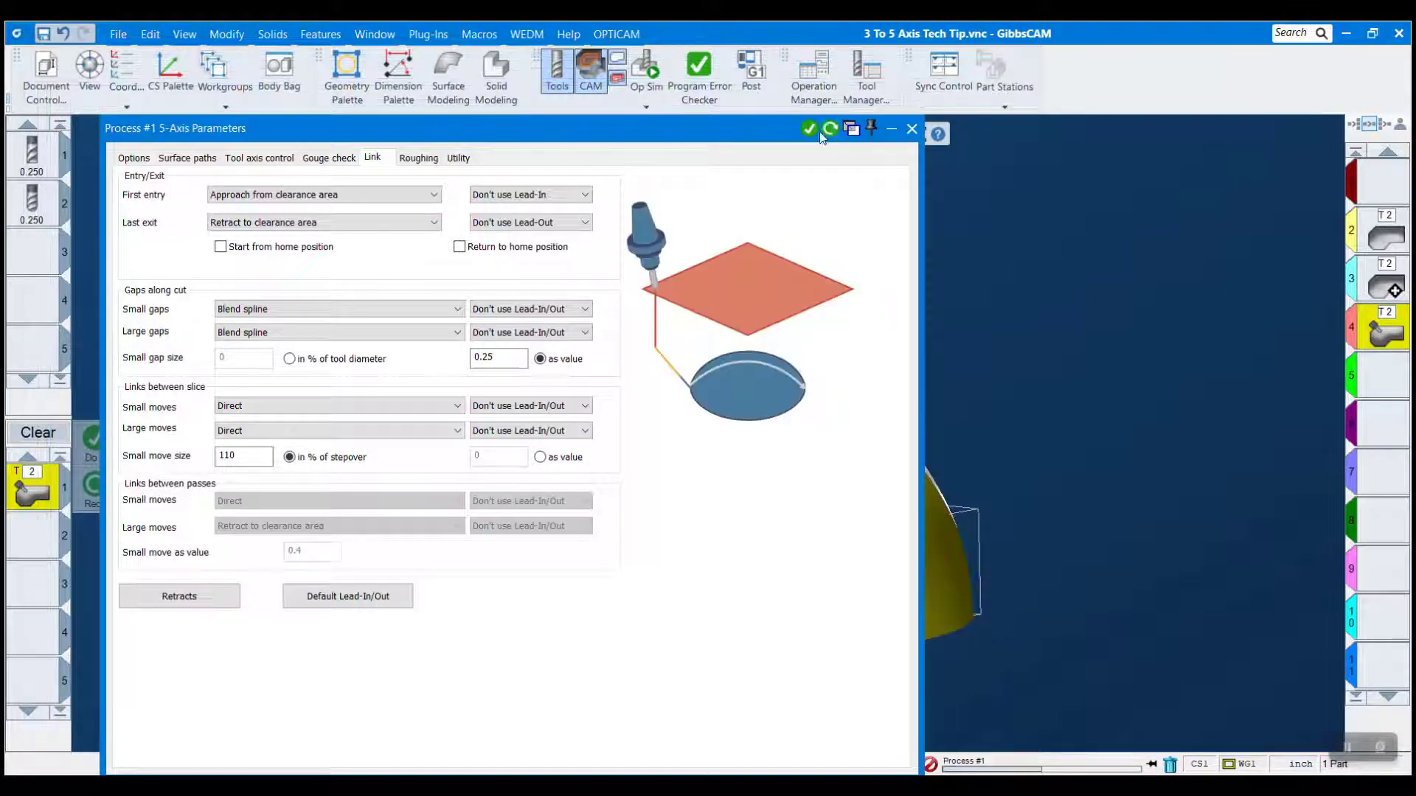
pyautogui.moveTo(771, 136); pyautogui.dragTo(891, 588)
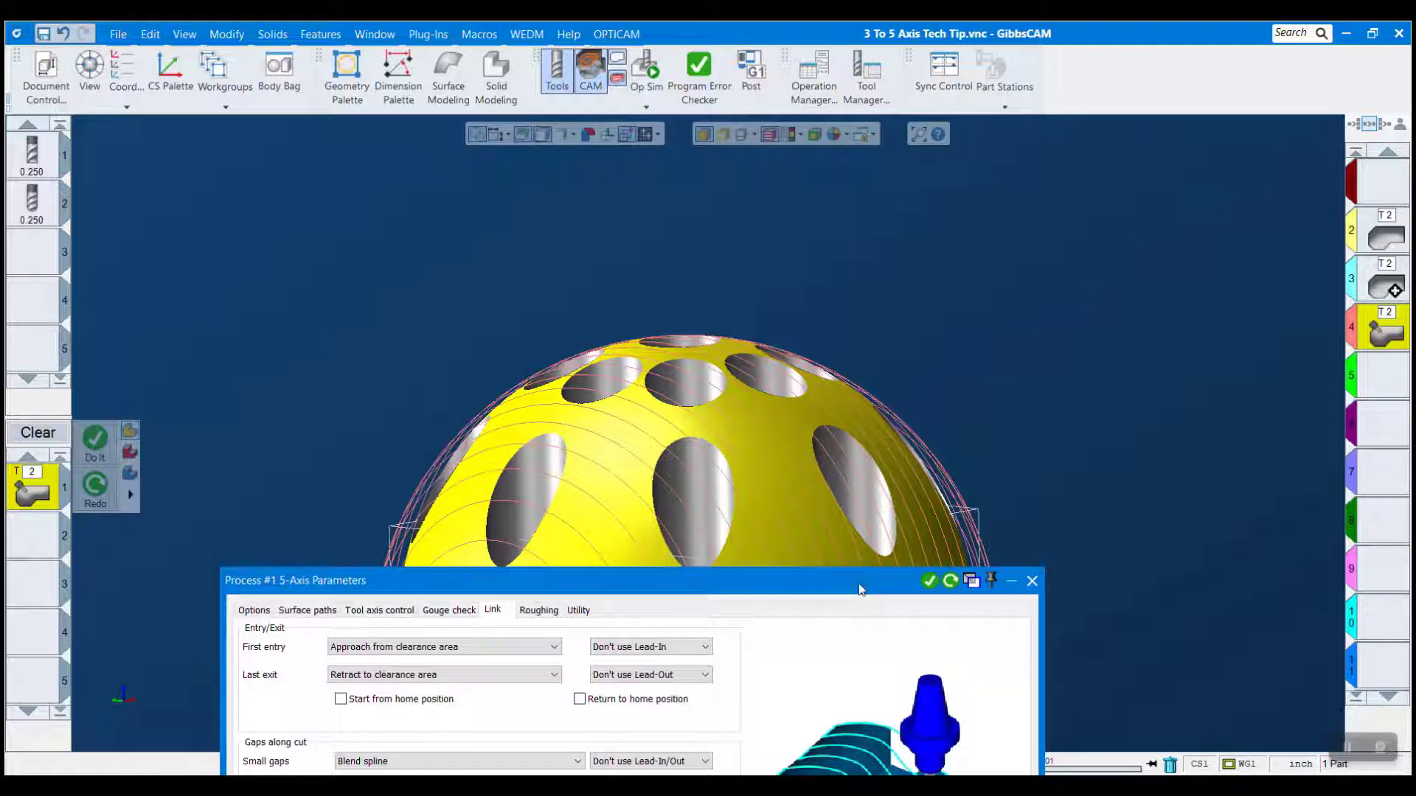
pyautogui.moveTo(860, 589); pyautogui.dragTo(1069, 138)
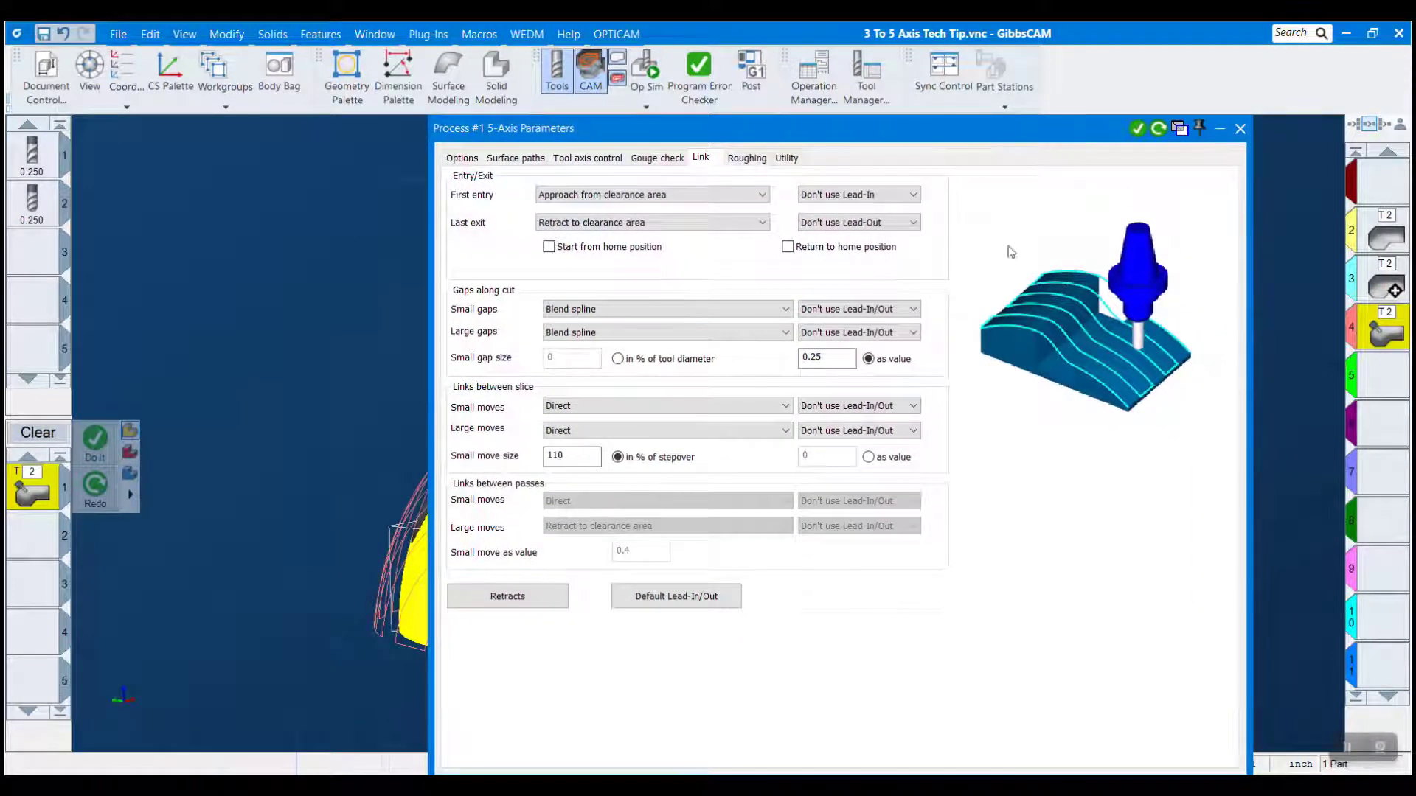
pyautogui.click(847, 200)
pyautogui.click(854, 218)
pyautogui.click(935, 196)
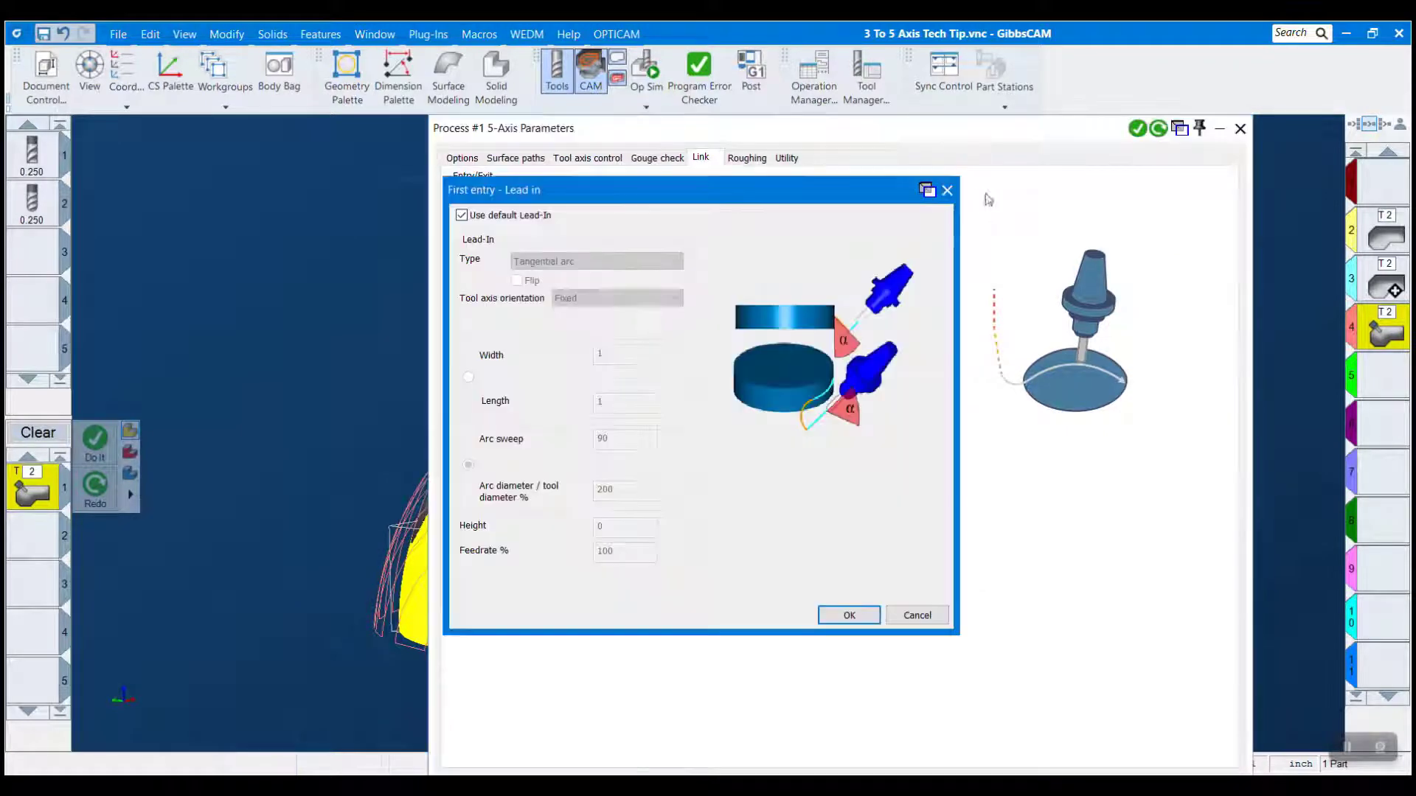
pyautogui.click(462, 215)
pyautogui.click(597, 261)
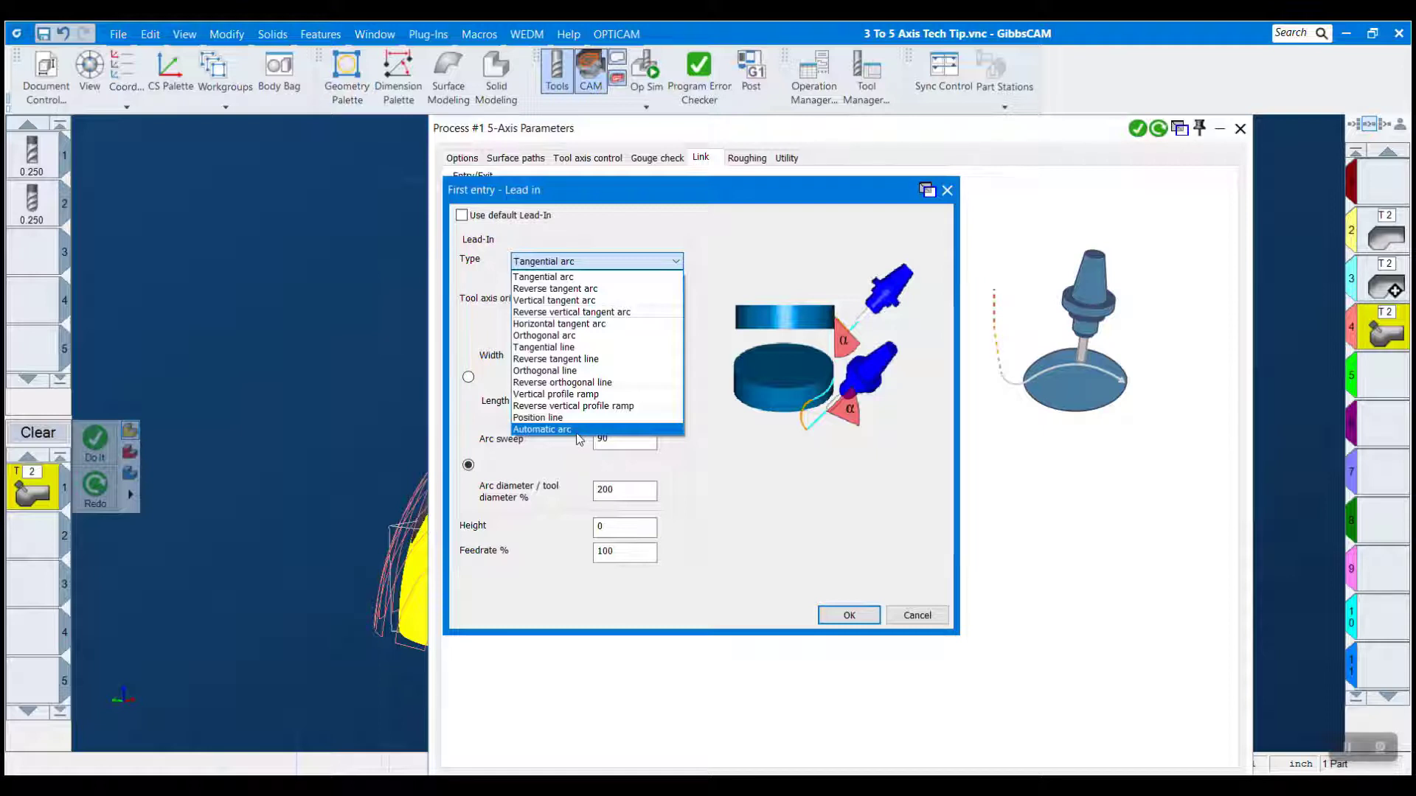
pyautogui.click(800, 524)
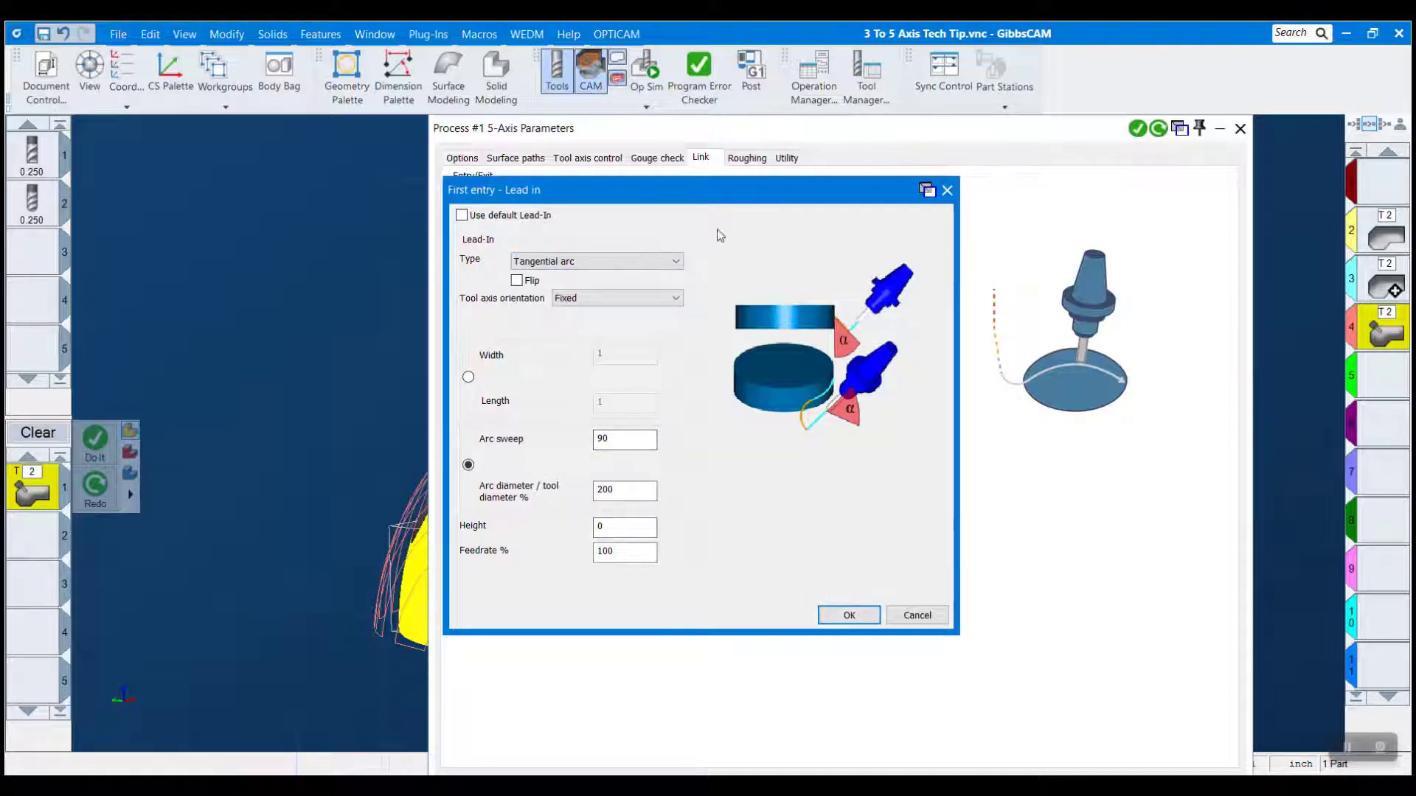
pyautogui.click(849, 616)
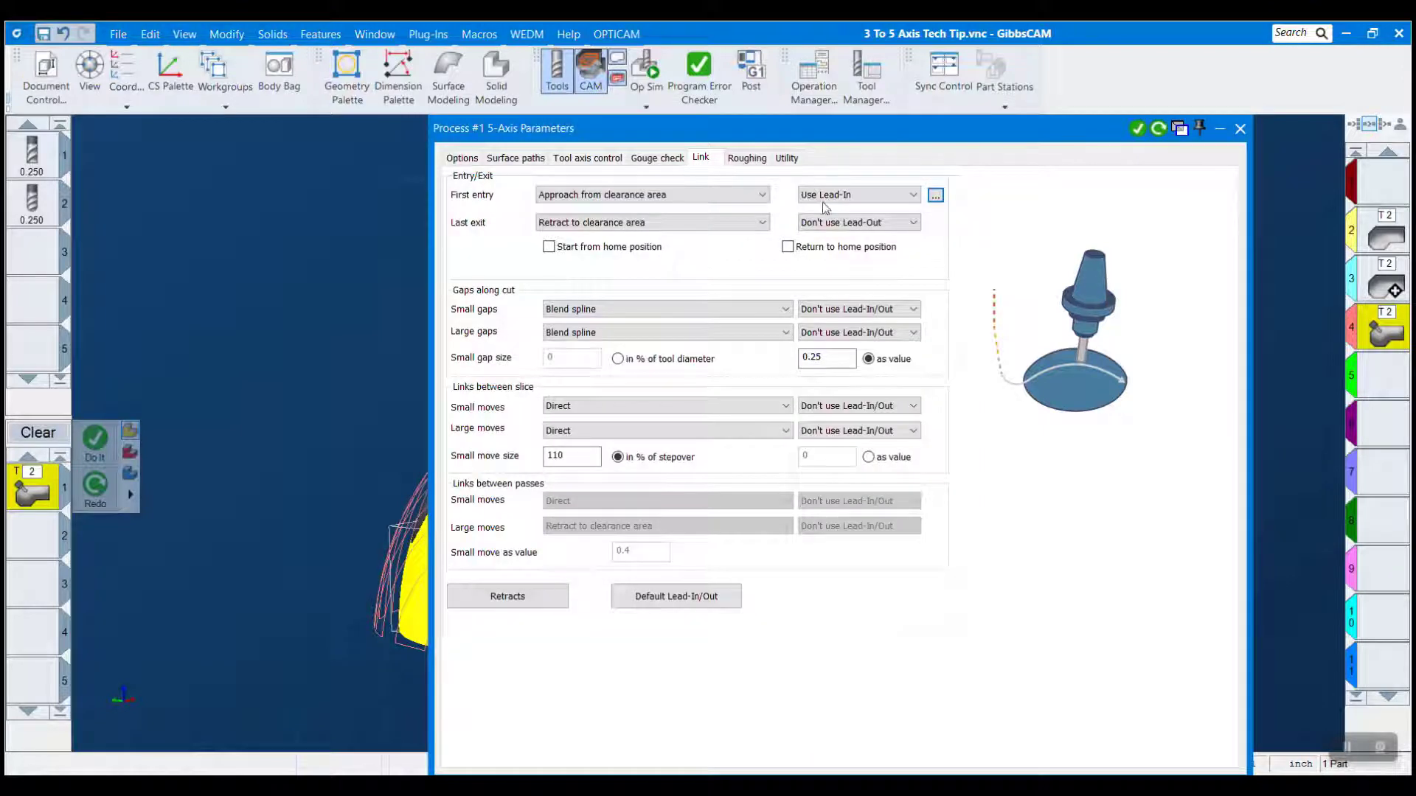
pyautogui.click(867, 196)
pyautogui.click(860, 222)
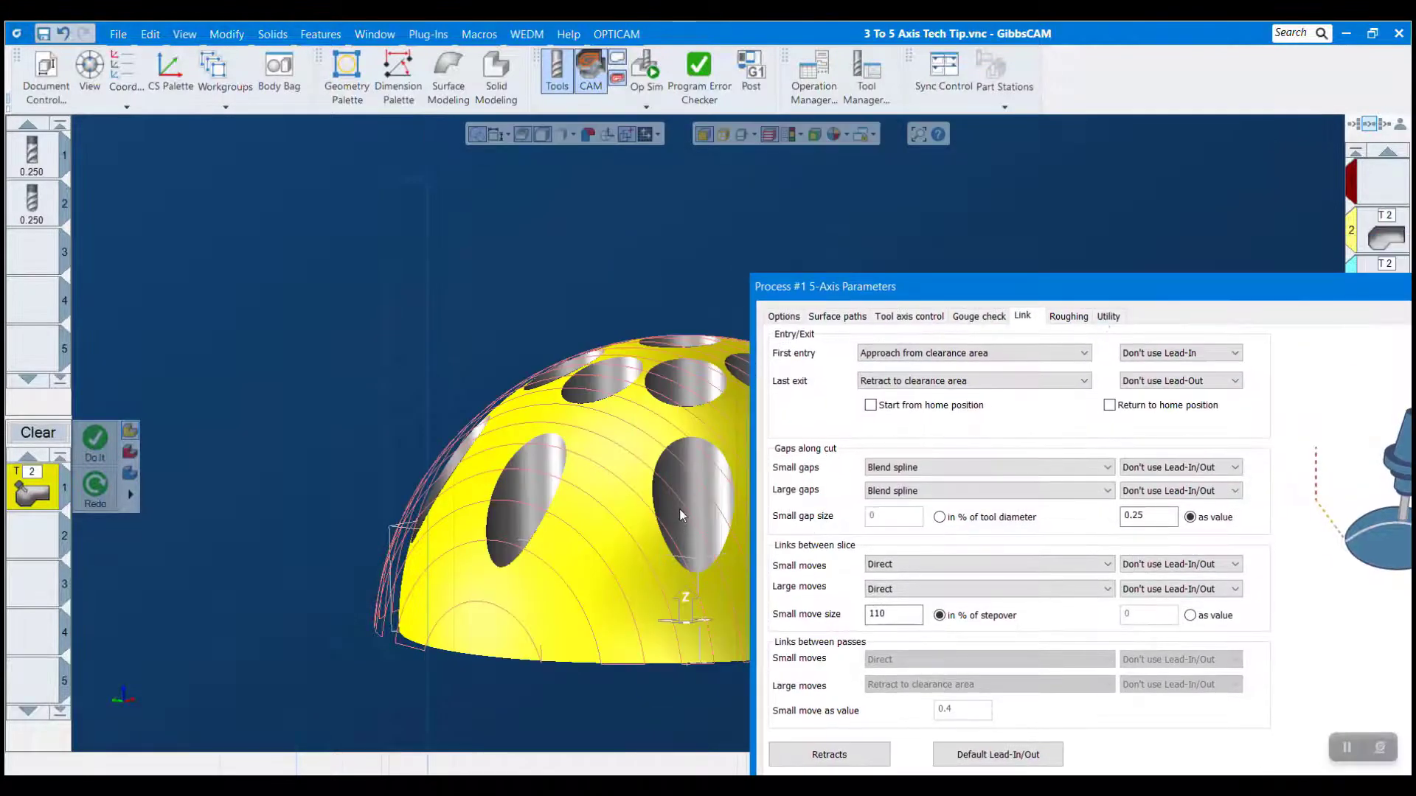
# Step: Change Small moves and Large moves between slices from Direct to Blend spline
pyautogui.moveTo(647, 524); pyautogui.dragTo(601, 648, button='middle')
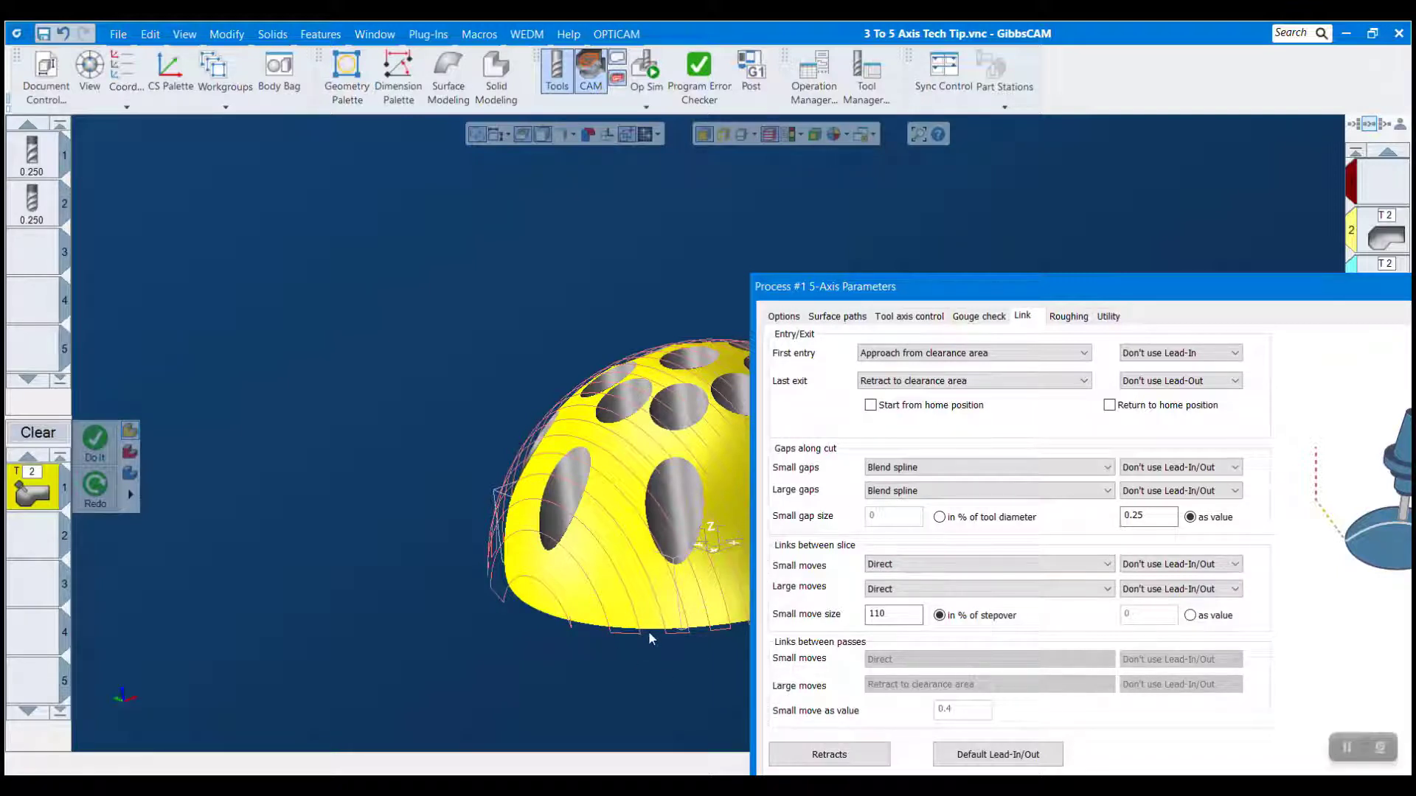
pyautogui.click(981, 565)
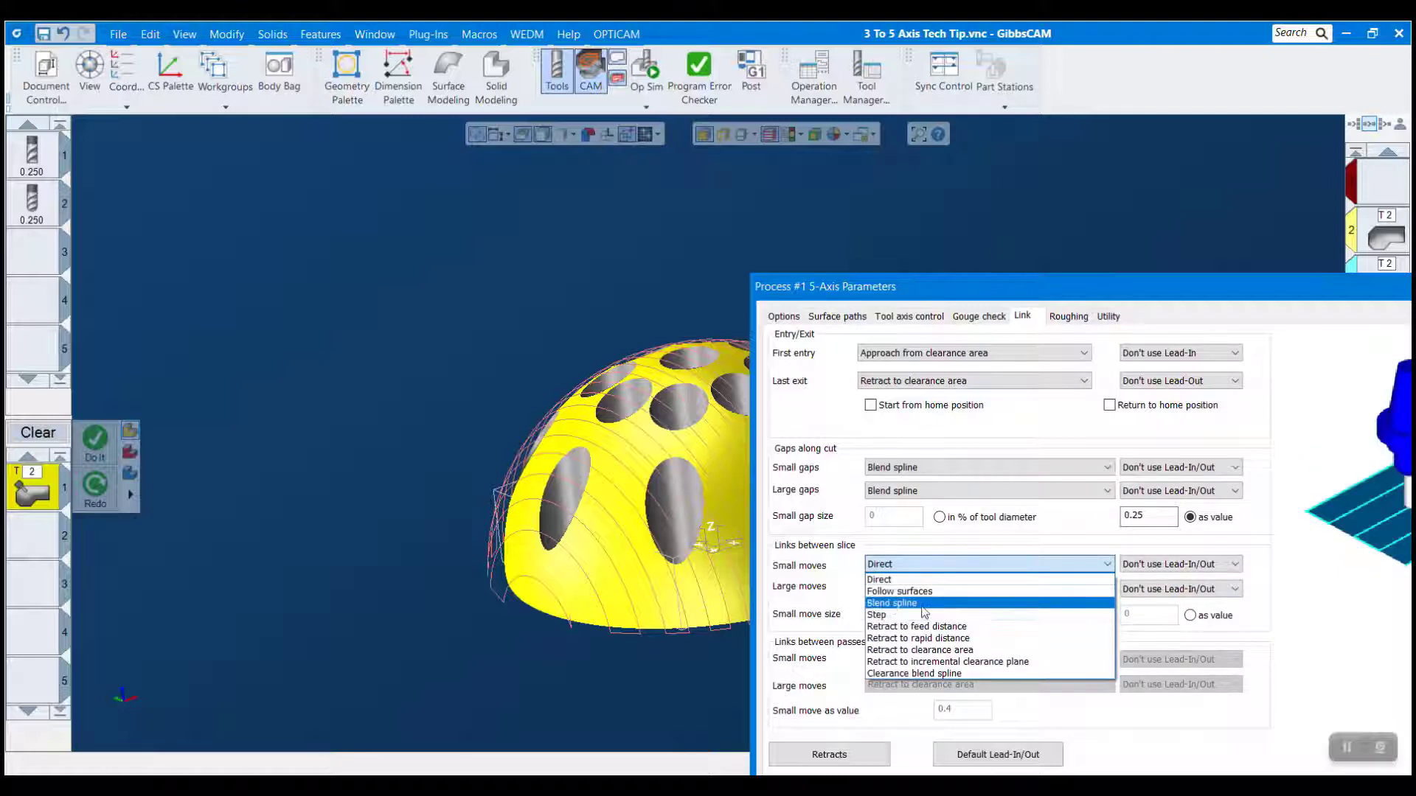
pyautogui.click(892, 603)
pyautogui.click(920, 589)
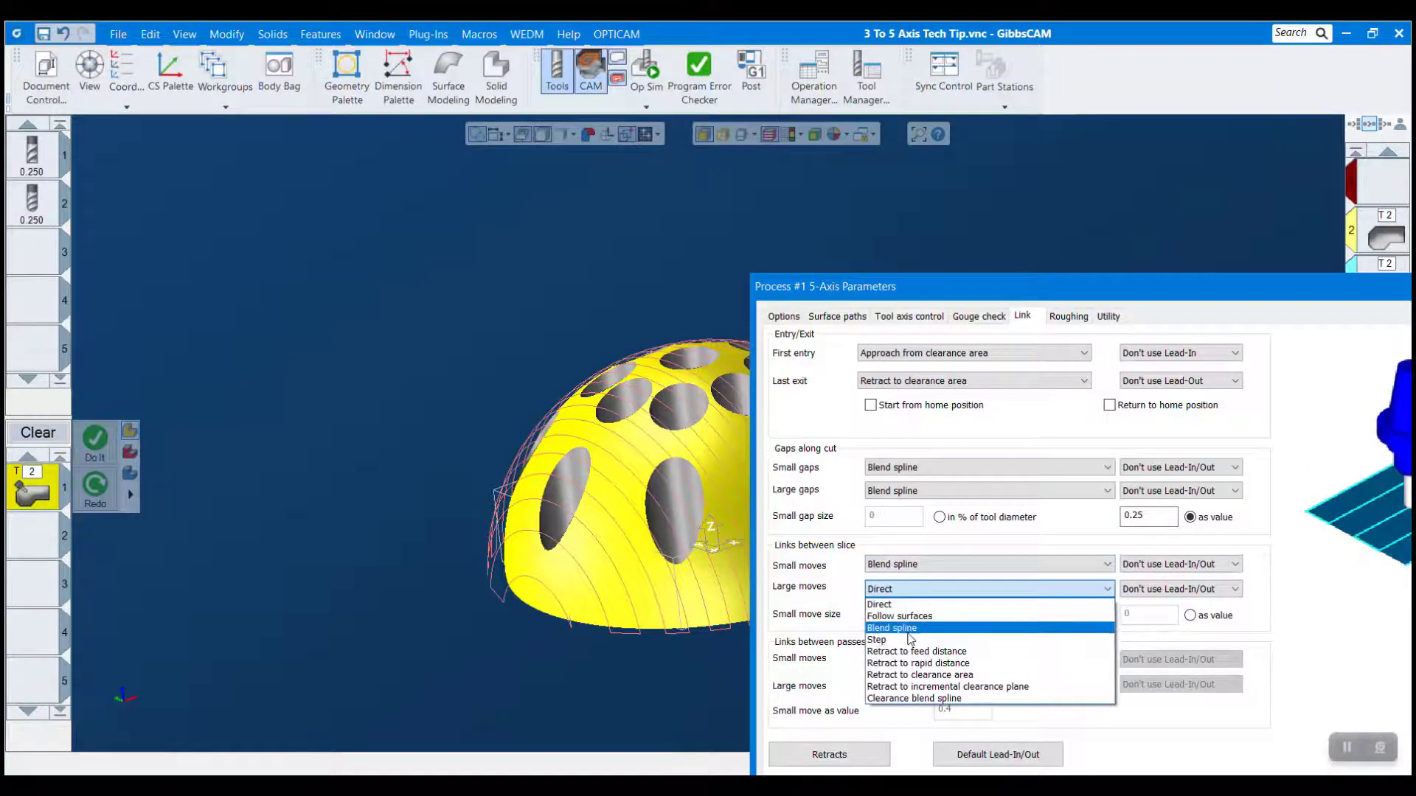
pyautogui.click(951, 628)
pyautogui.moveTo(1009, 295); pyautogui.dragTo(714, 117)
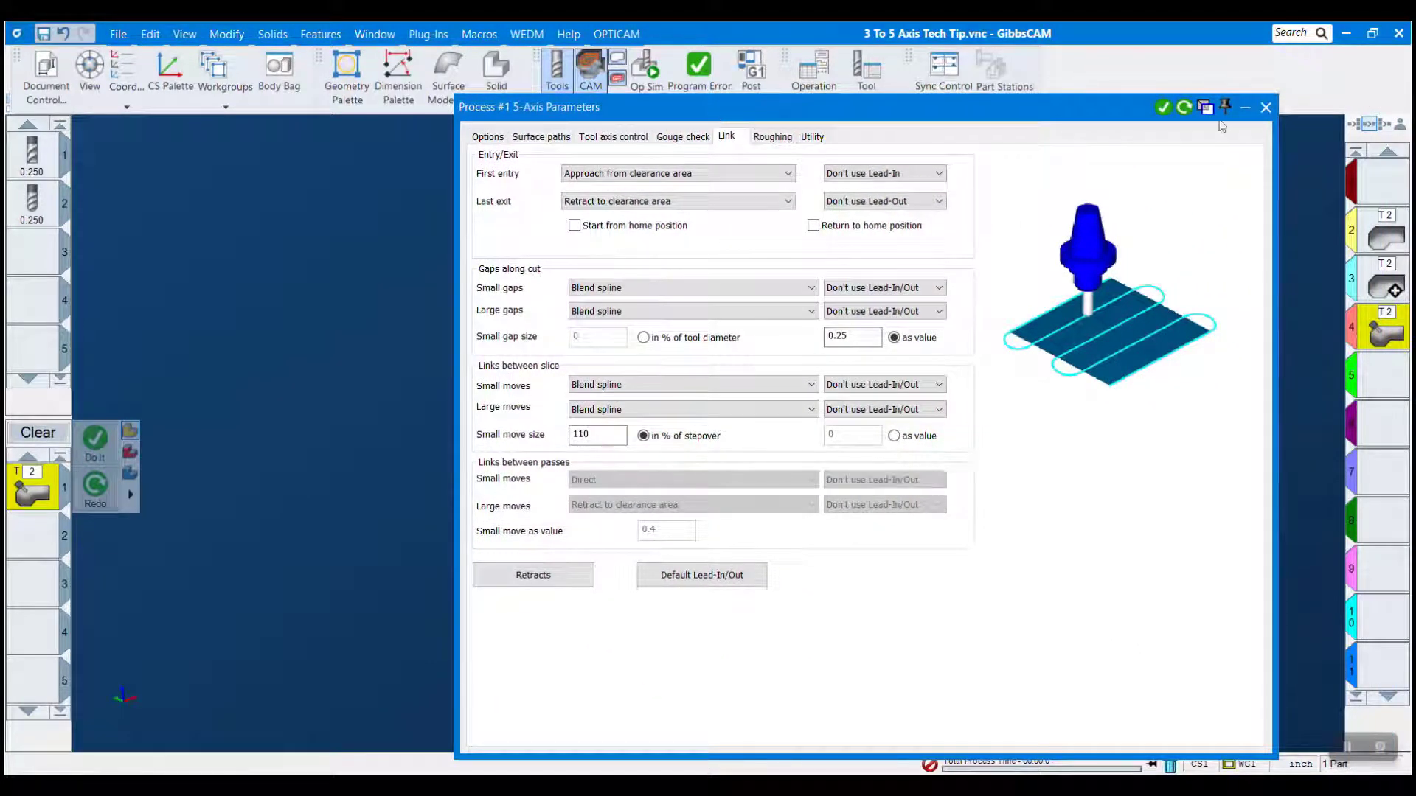
# Step: Regenerate the blend-spline-linked toolpath, close the 5-Axis Parameters dialog, and zoom in on the dome
pyautogui.click(1183, 109)
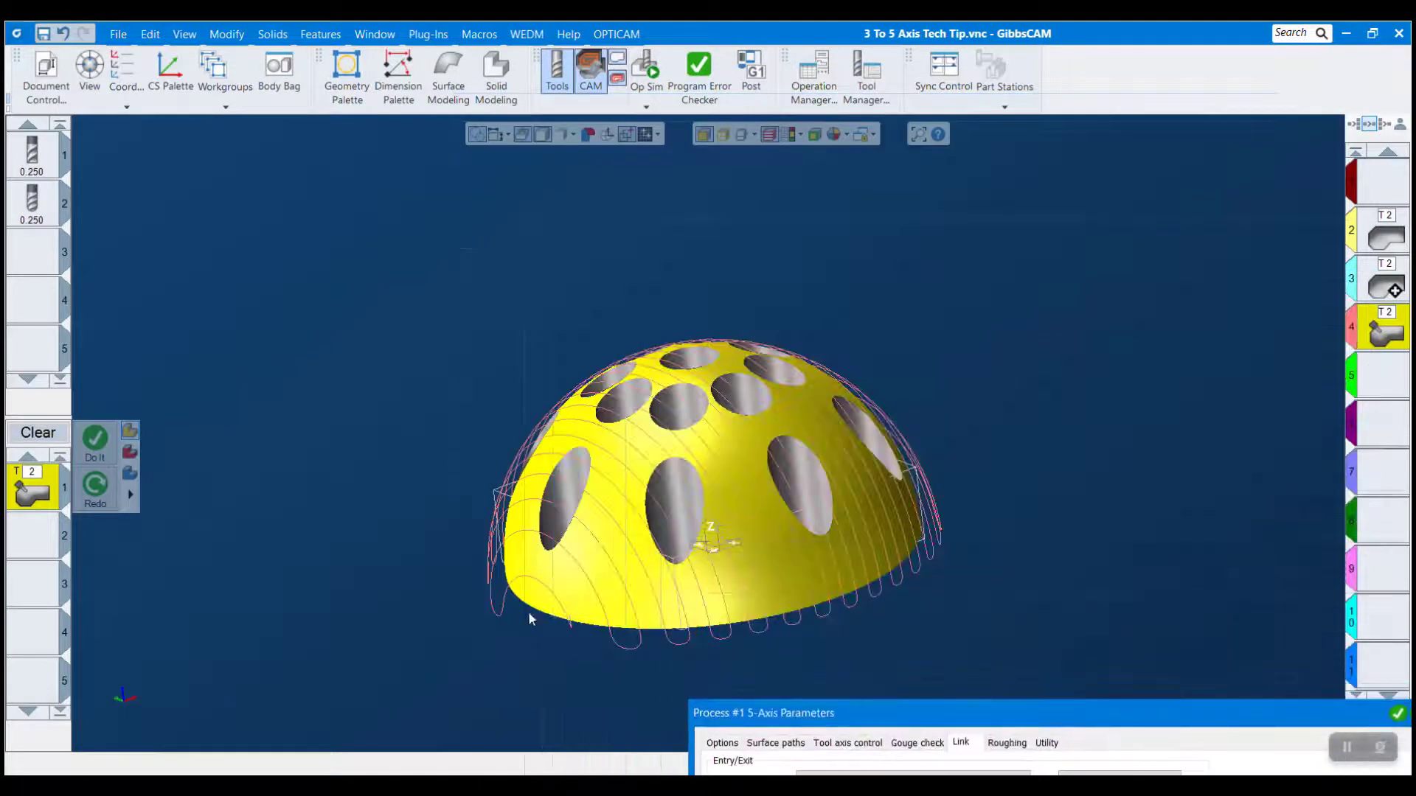
pyautogui.moveTo(968, 719)
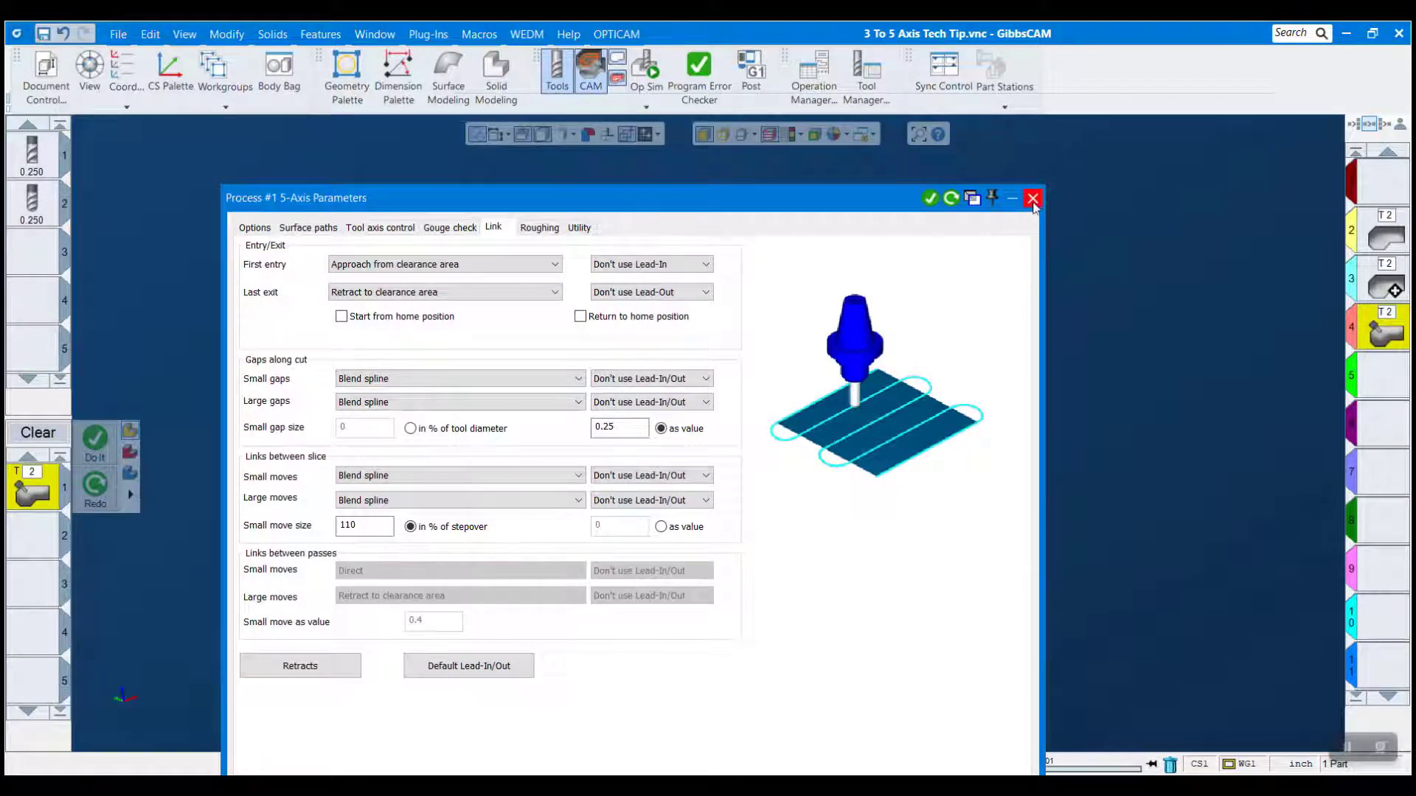
pyautogui.click(1032, 198)
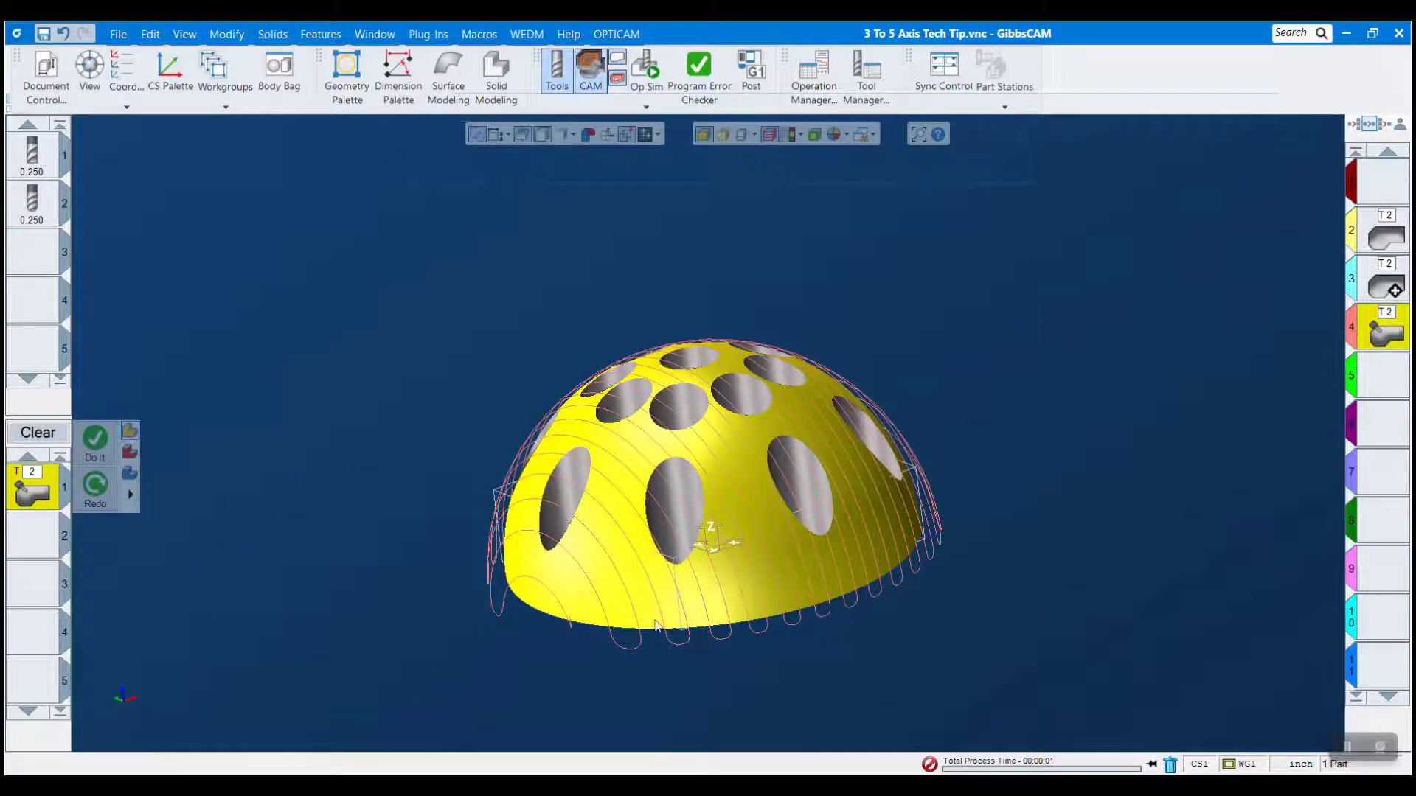
pyautogui.scroll(2, 704, 612)
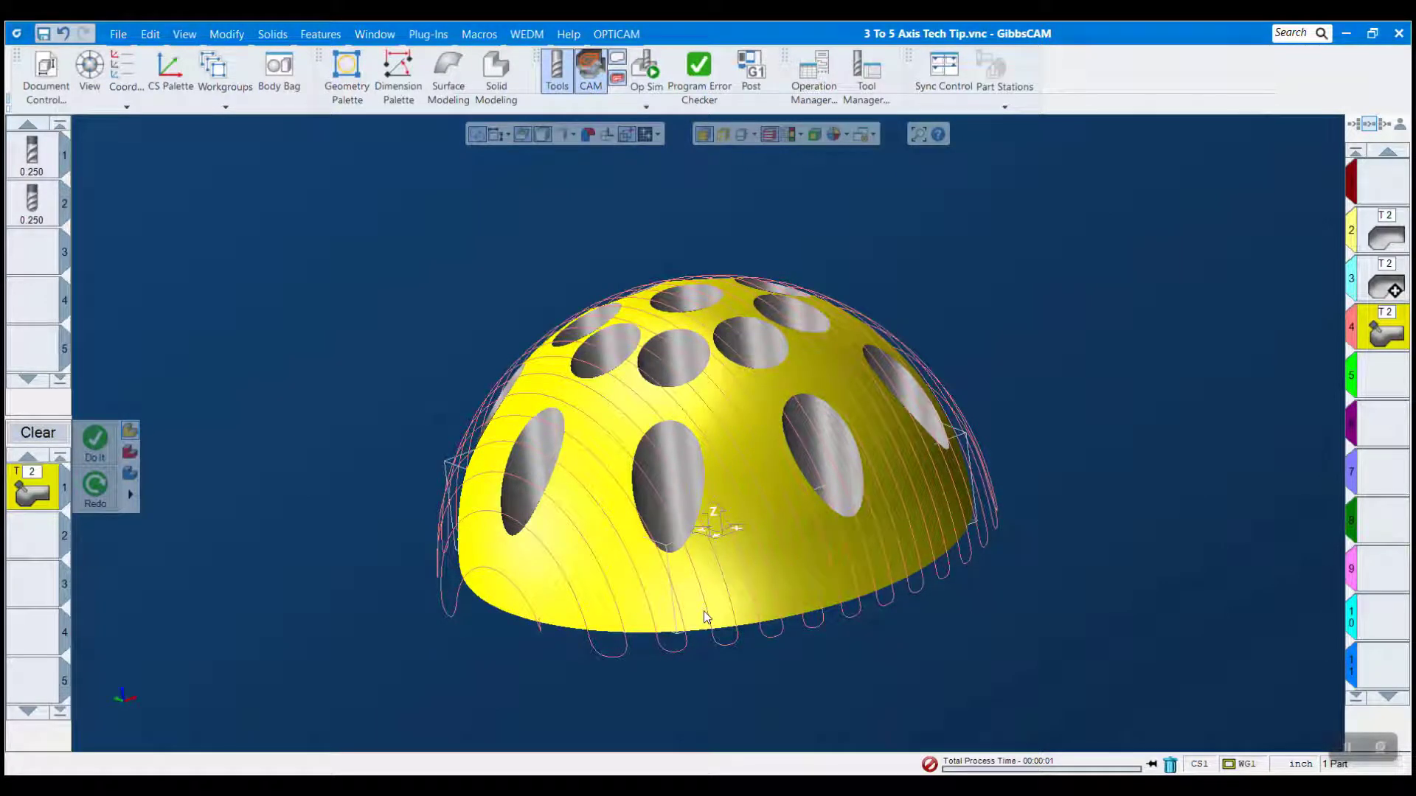
# Step: Open Op Sim to bring up Tool Sim Rendering with tool 2 above the dome
pyautogui.click(647, 67)
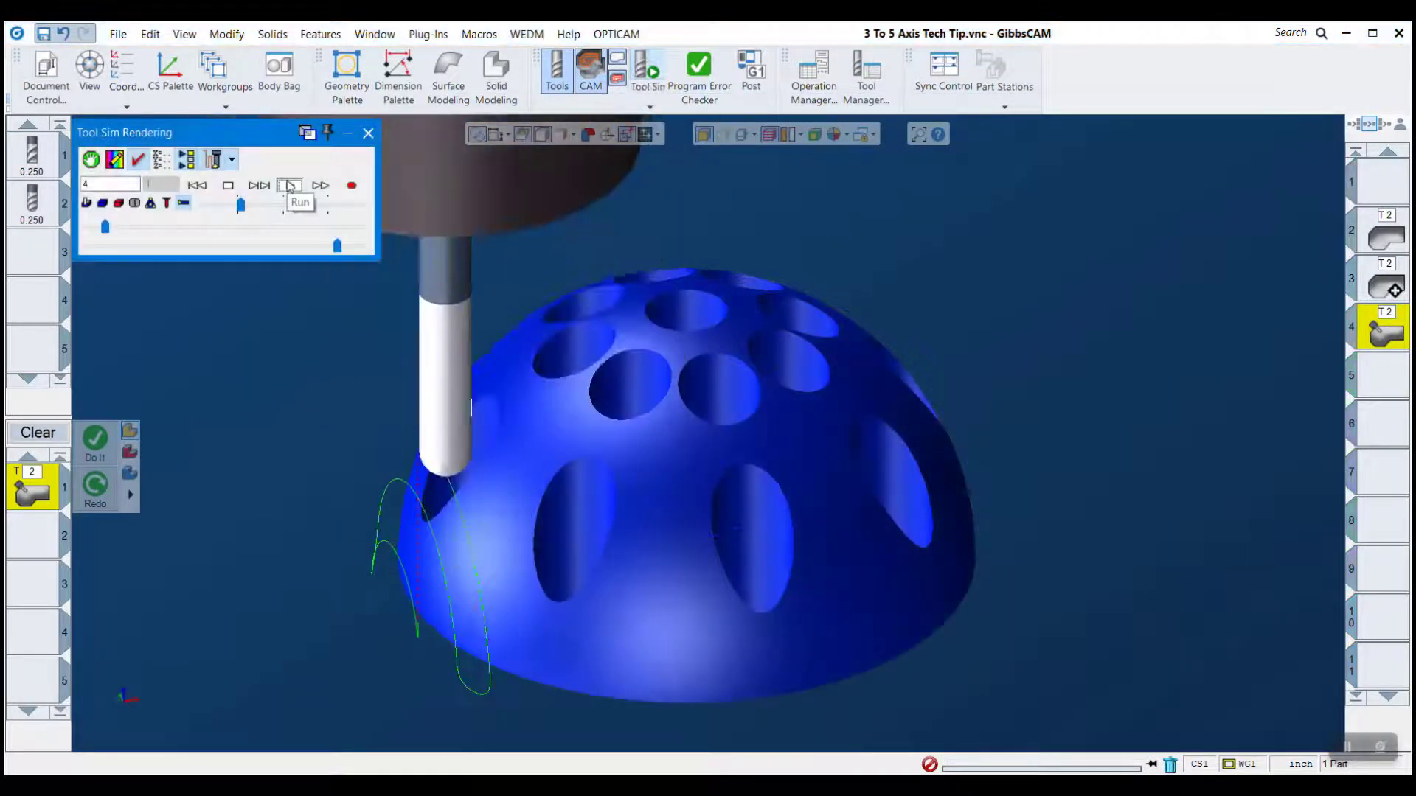